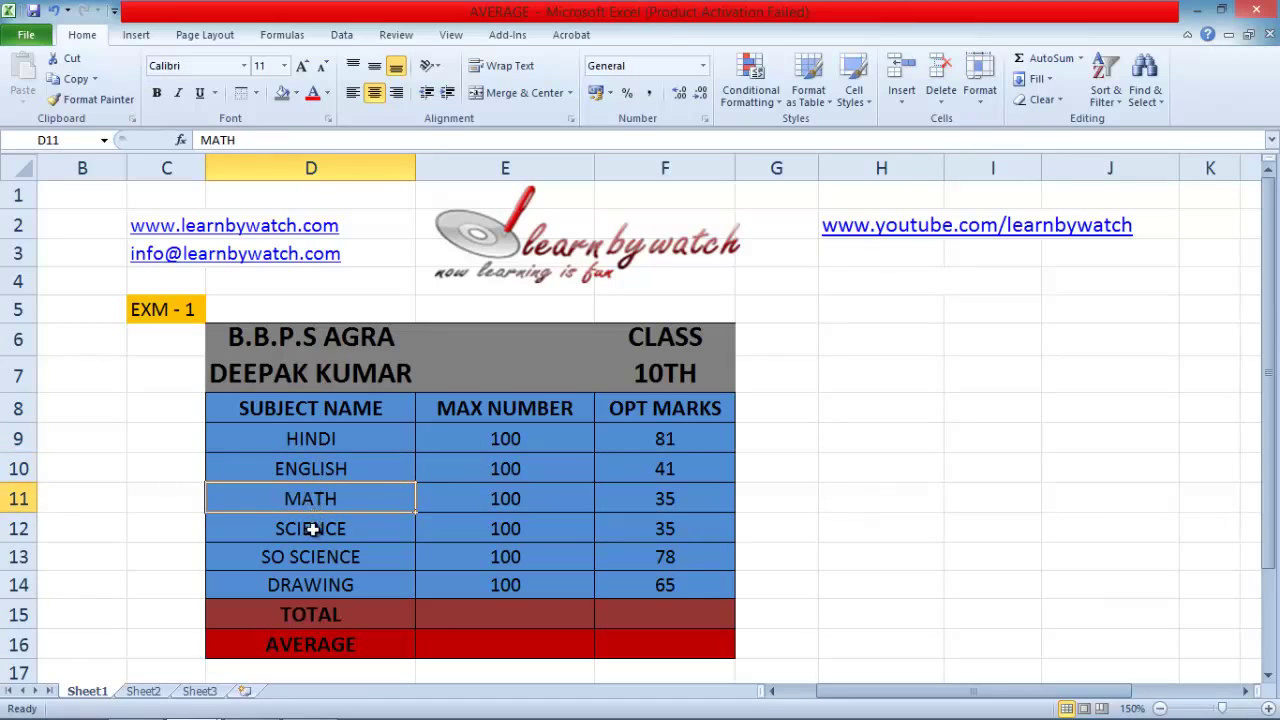
Examine the subject names, maximum numbers and obtained marks in the table's rows 8 to 14.
left_click(309, 527)
left_click(309, 557)
left_click(313, 585)
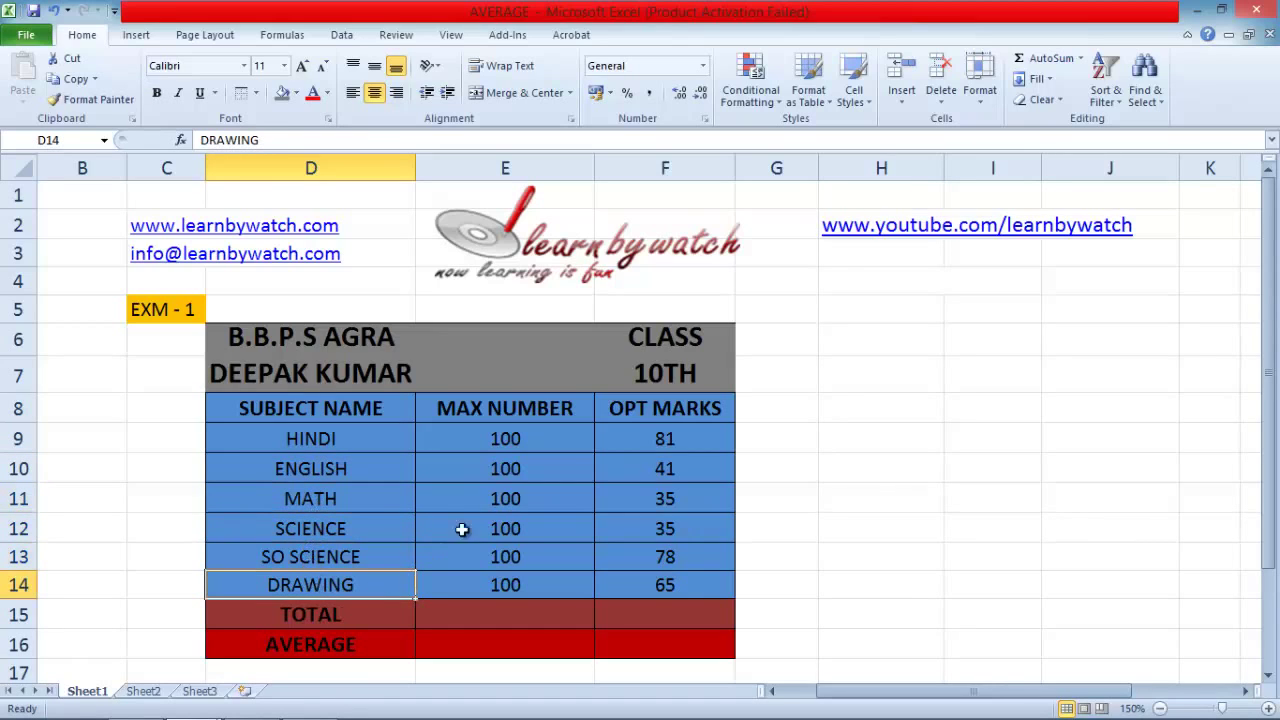
left_click(508, 410)
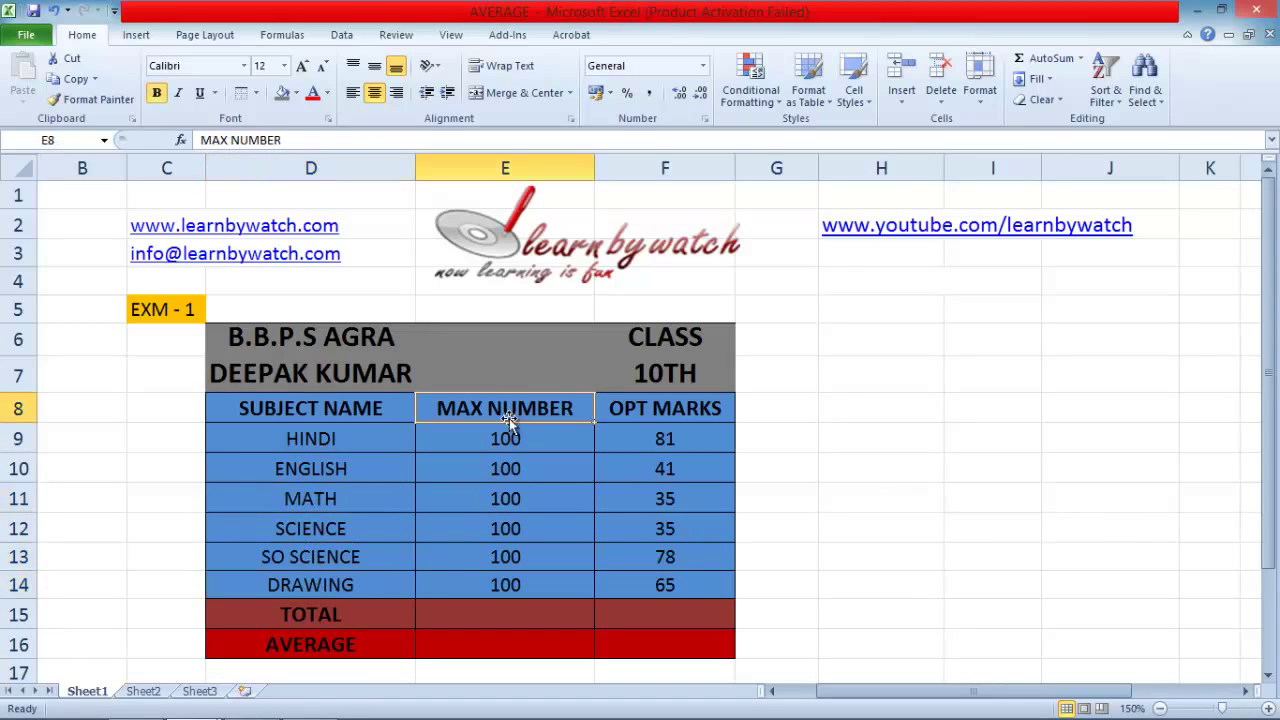
left_click(510, 438)
key("Down")
left_click(530, 441)
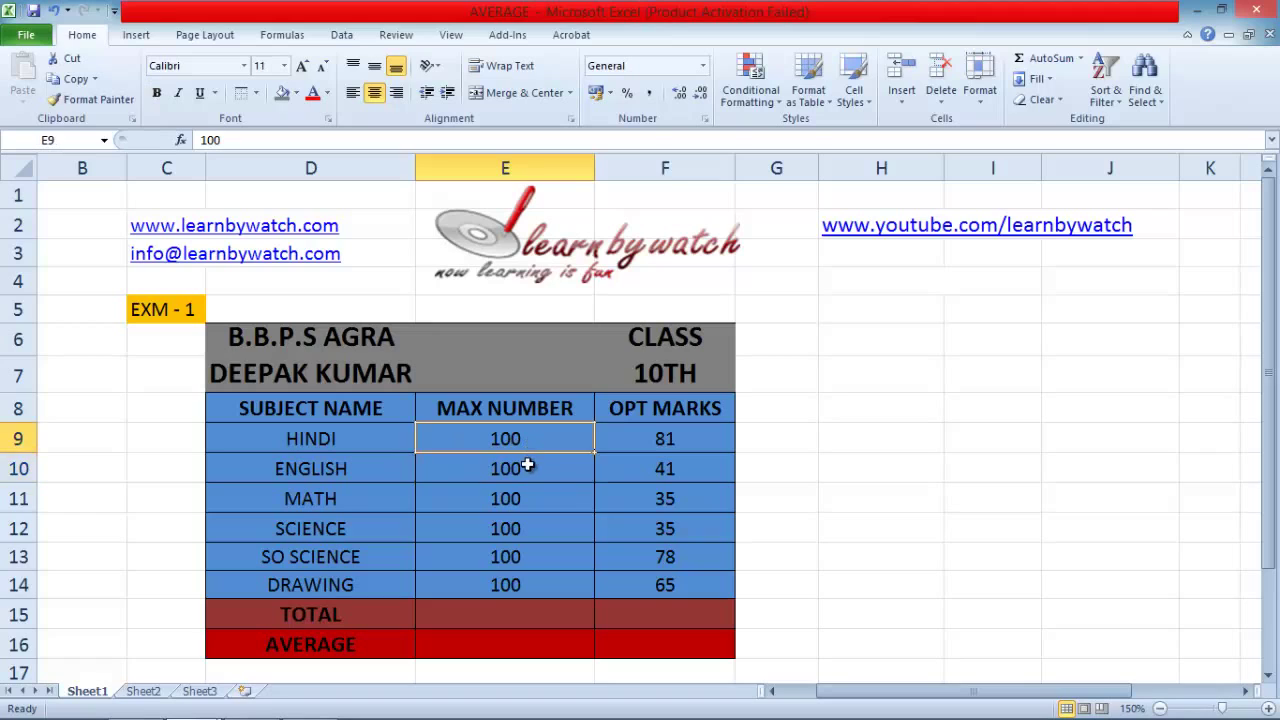
left_click(526, 466)
left_click(526, 526)
left_click(523, 590)
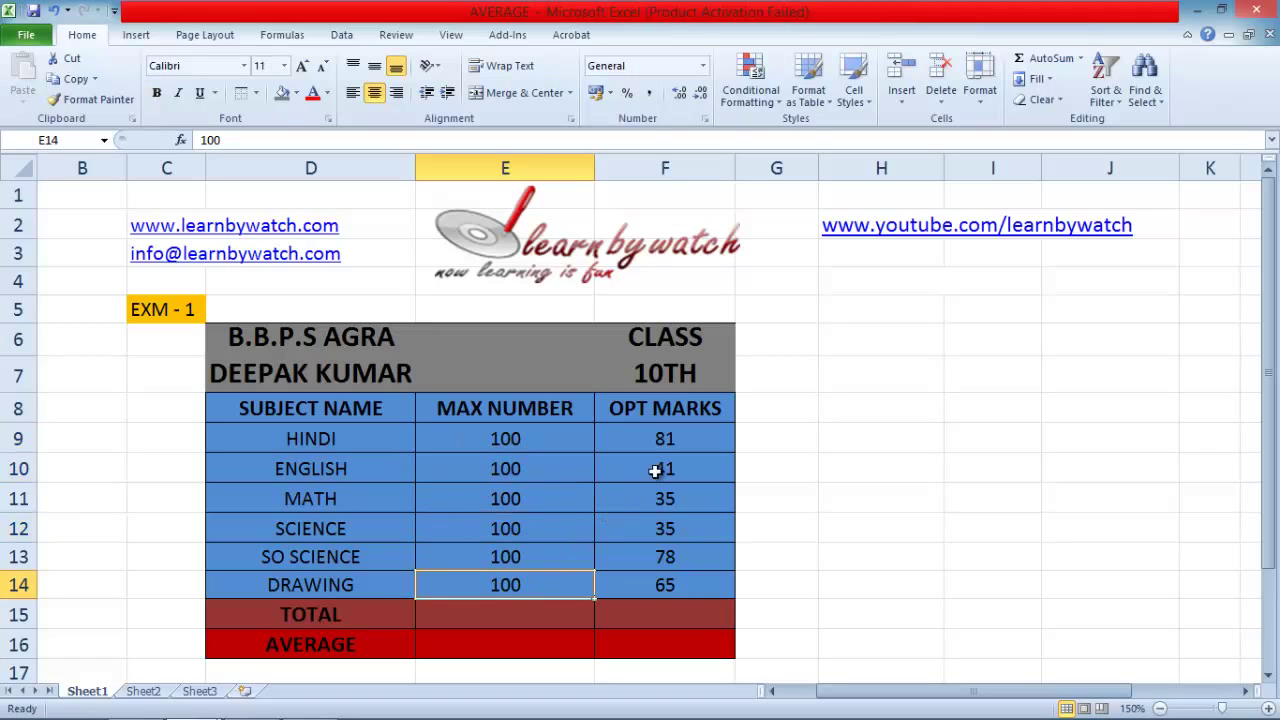
left_click(663, 441)
left_click(560, 447)
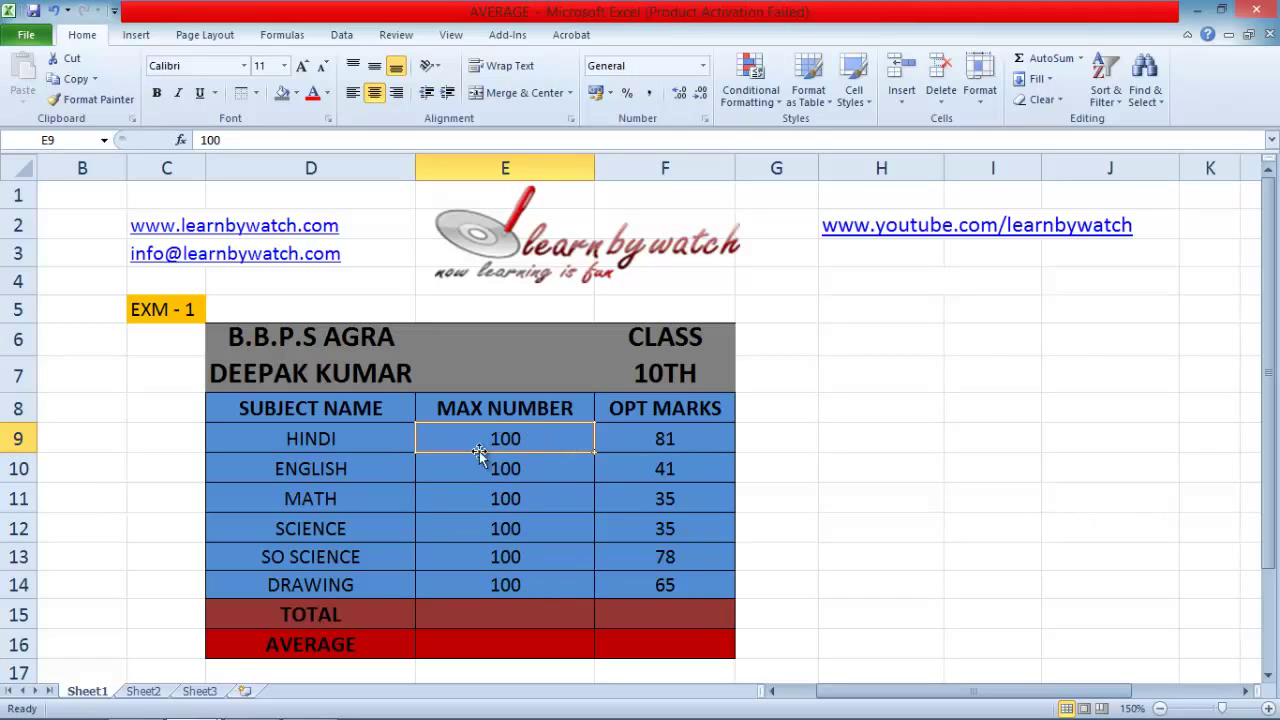
left_click(683, 451)
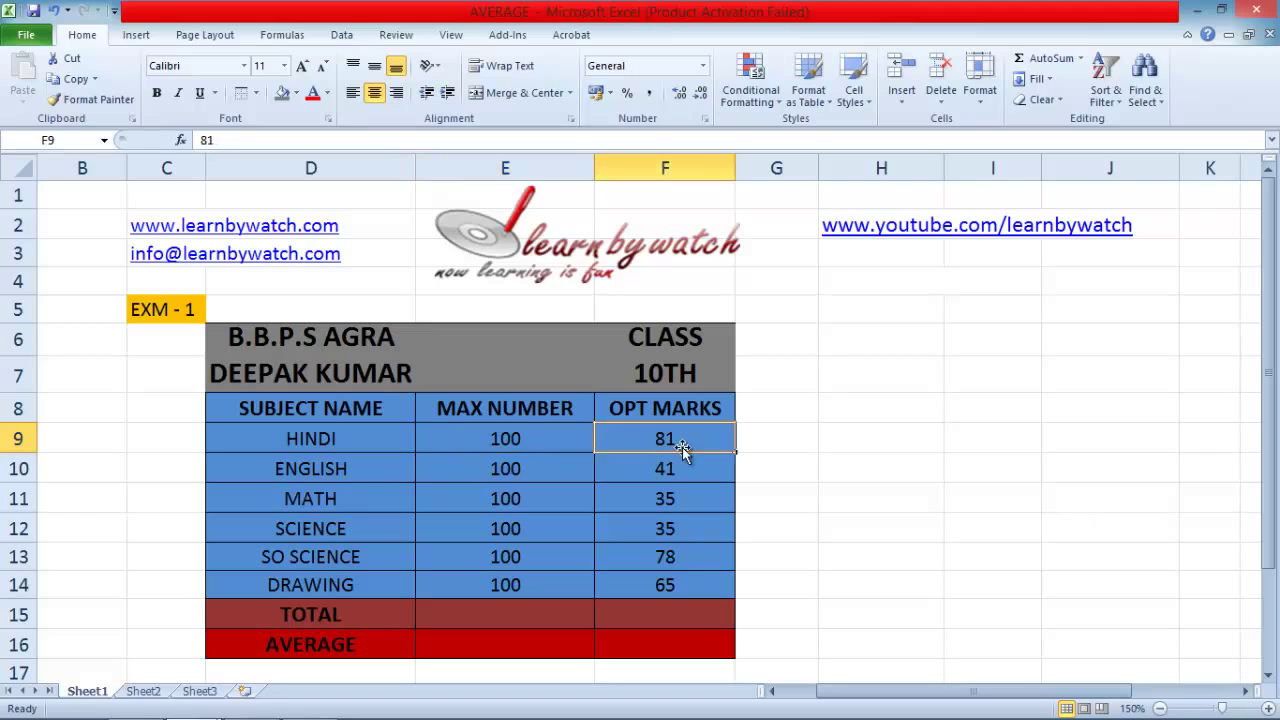
key("ctrl+Down")
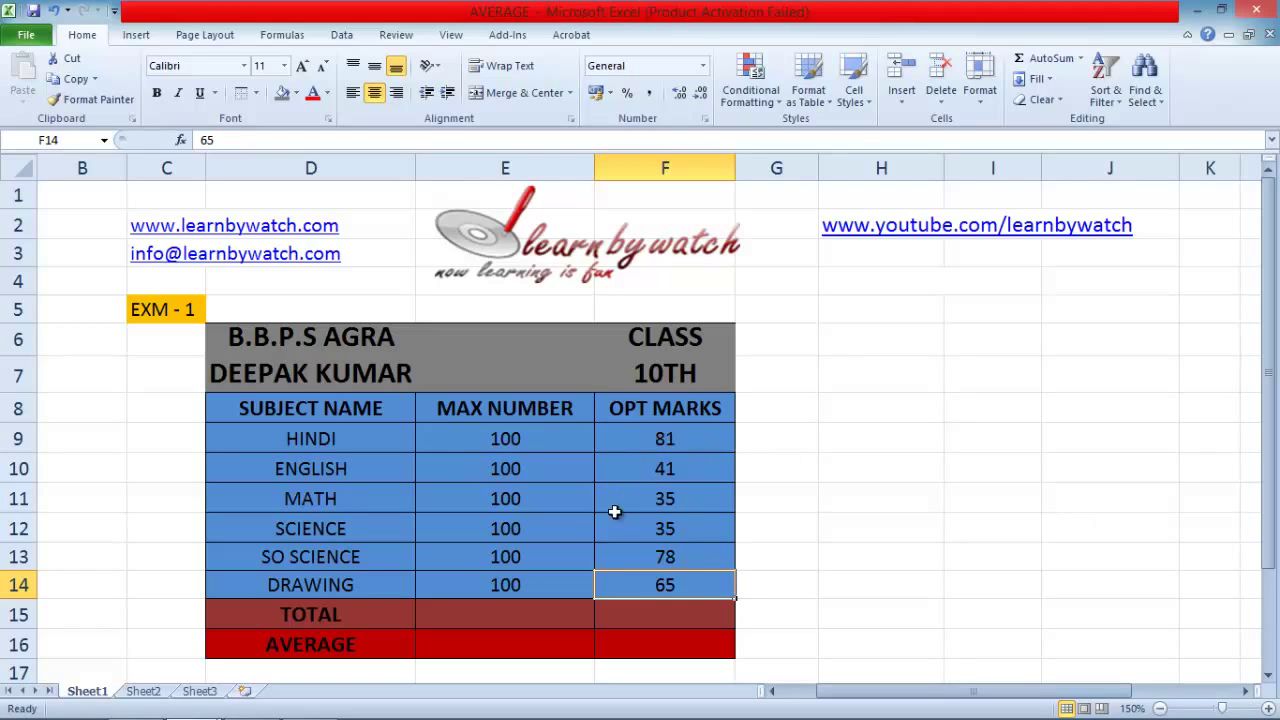
key("Down")
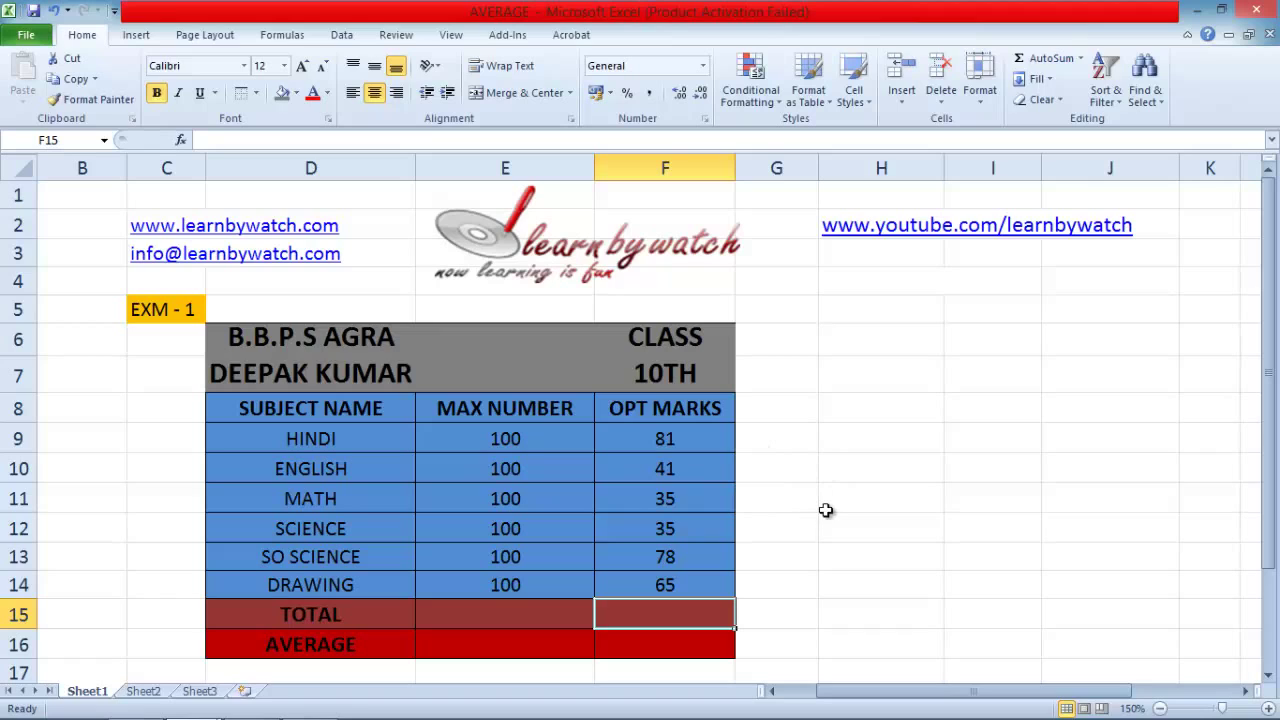
Total the MAX NUMBER column in E15 with =SUM(E9:E14) and fill the formula across to F15 for the OPT MARKS column.
left_click(552, 612)
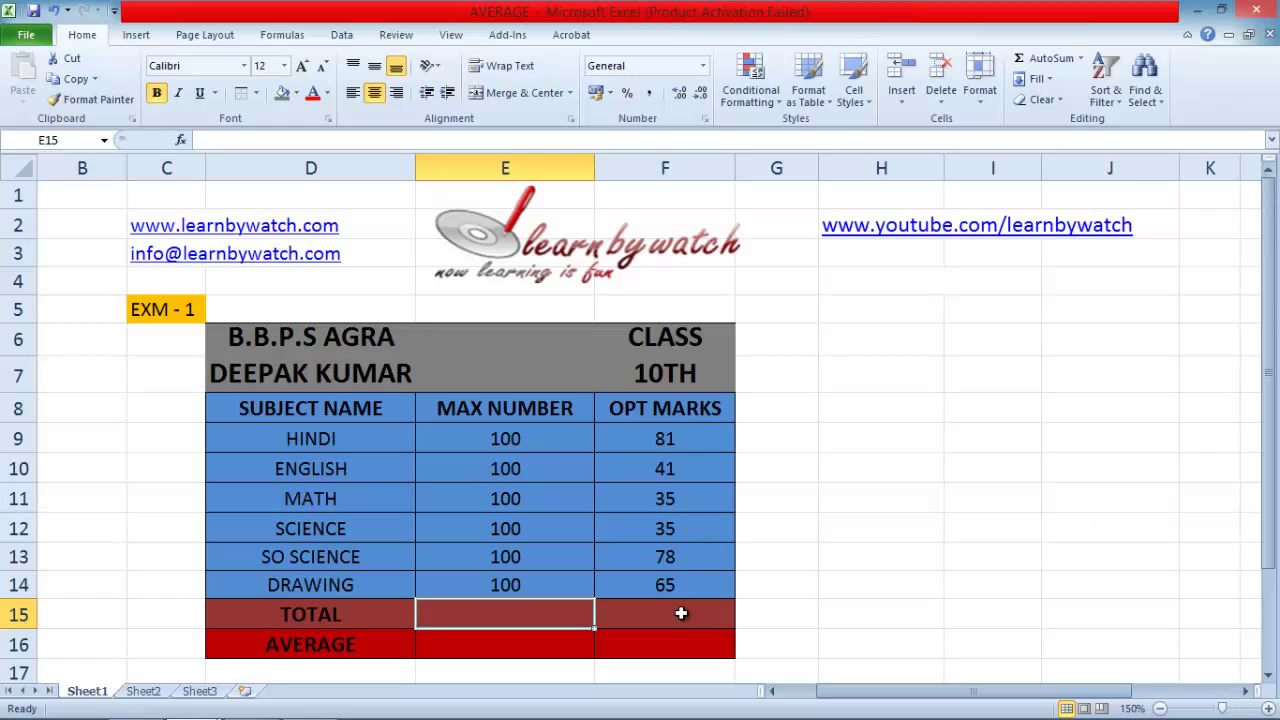
type("=")
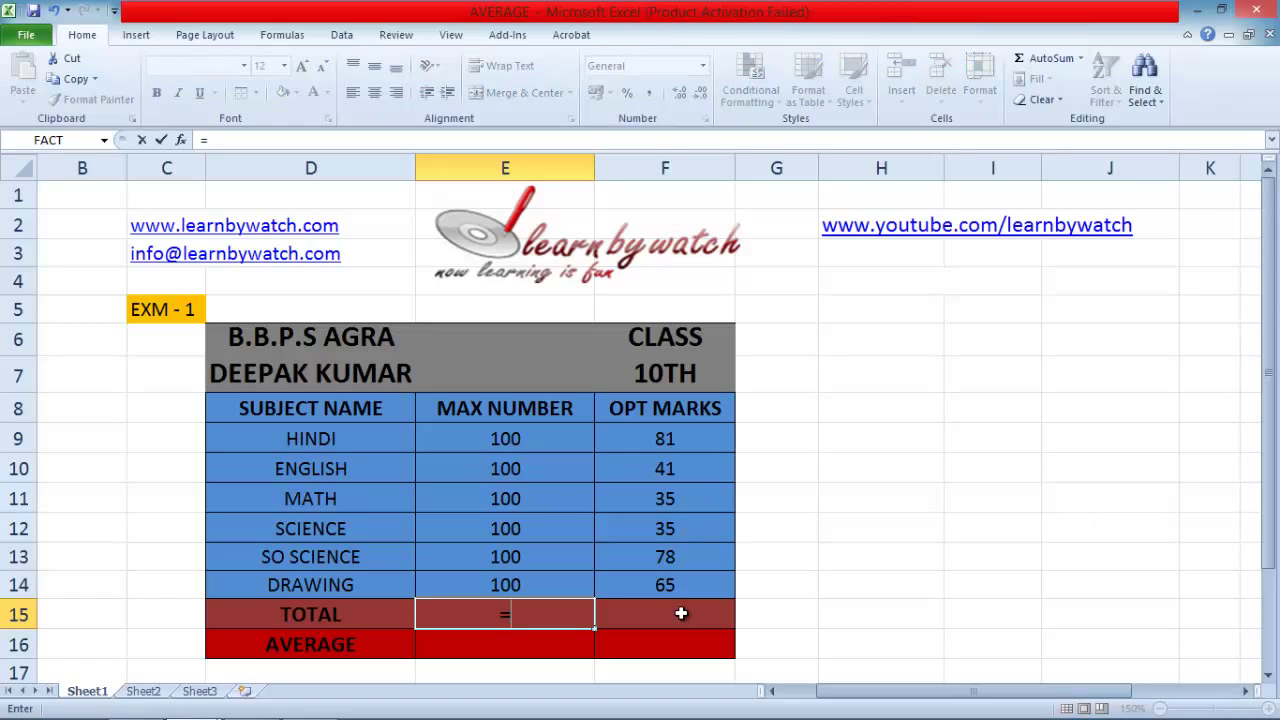
type("SUM")
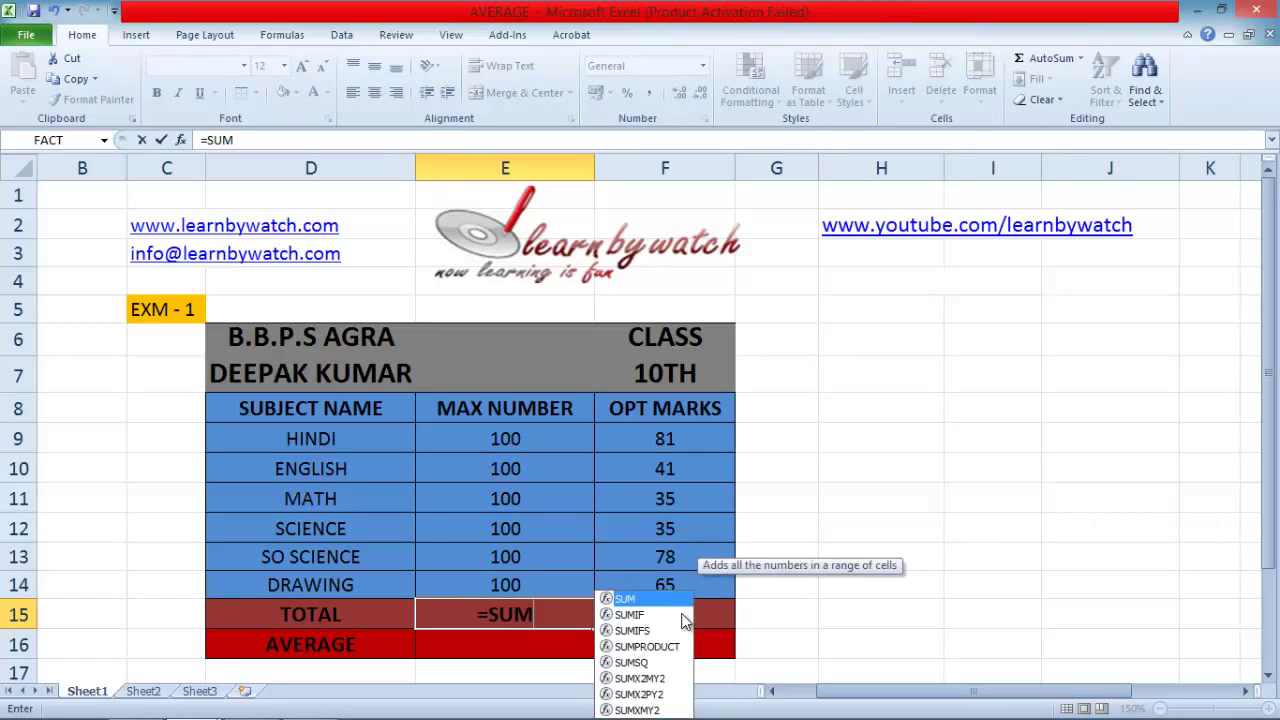
type("(")
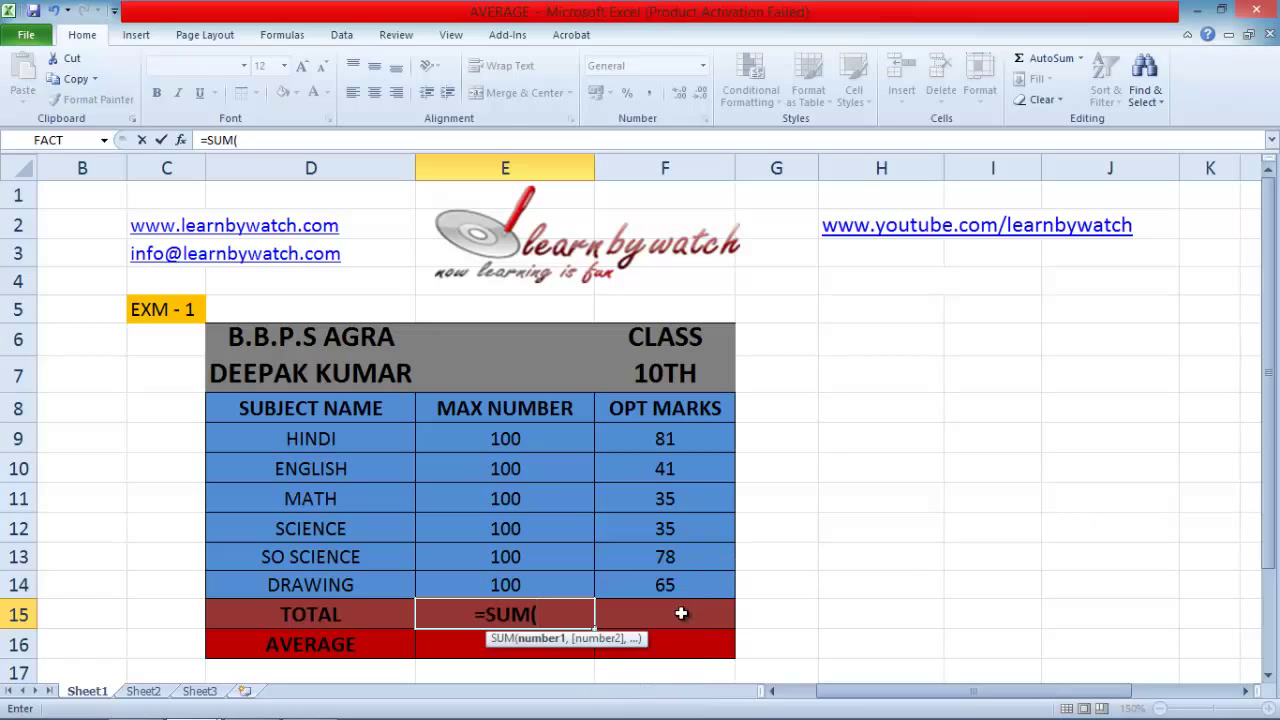
key("Up")
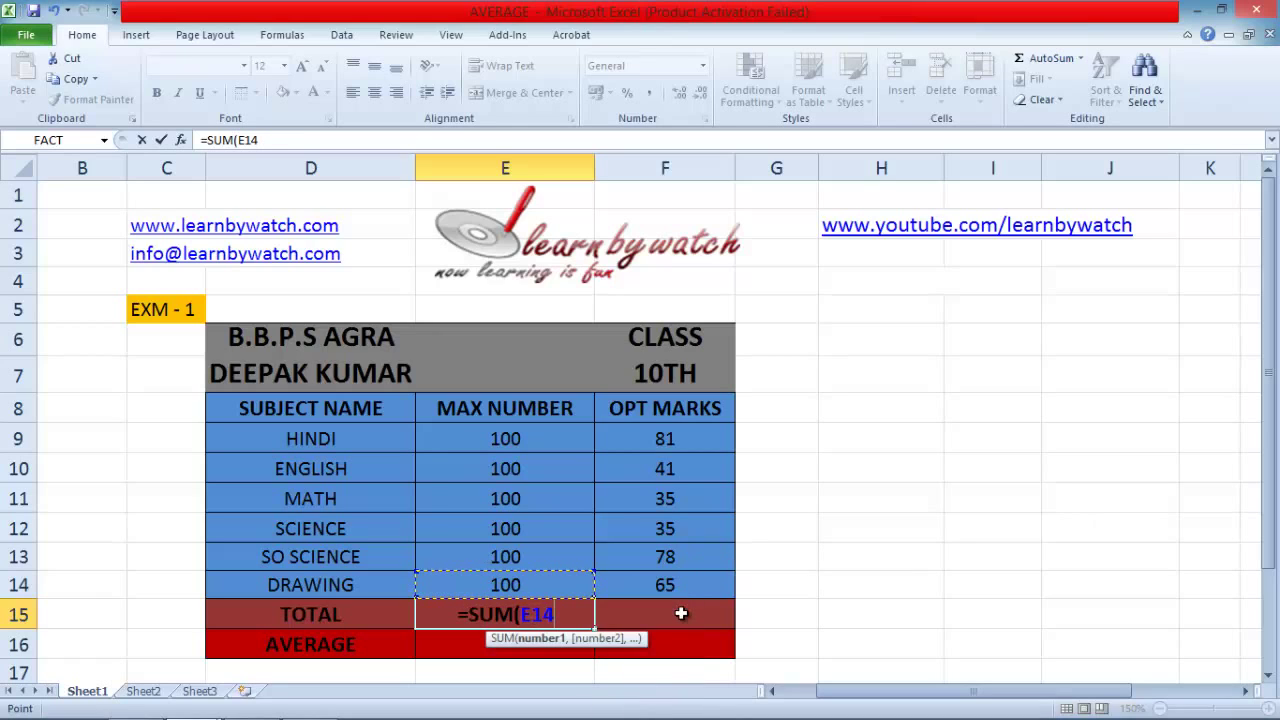
key("shift+Up")
key("shift+Up")
key("shift+Up")
key("shift+Up")
key("shift+Up")
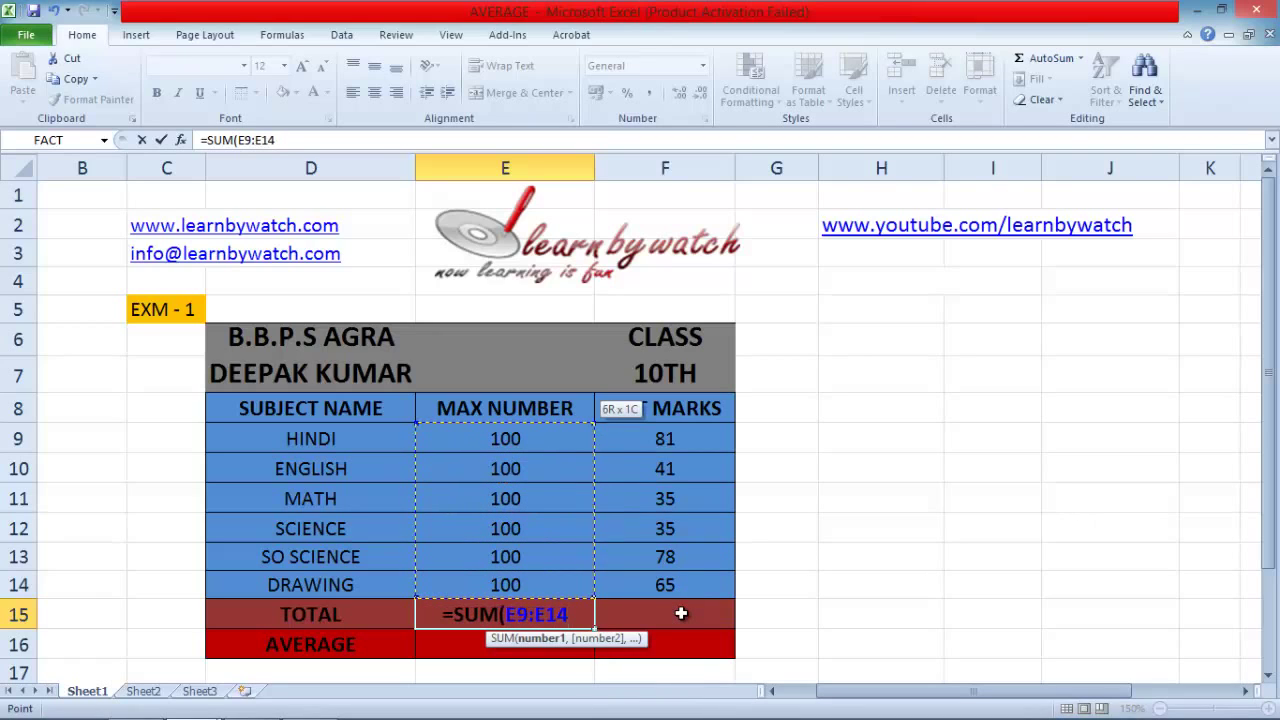
type(")")
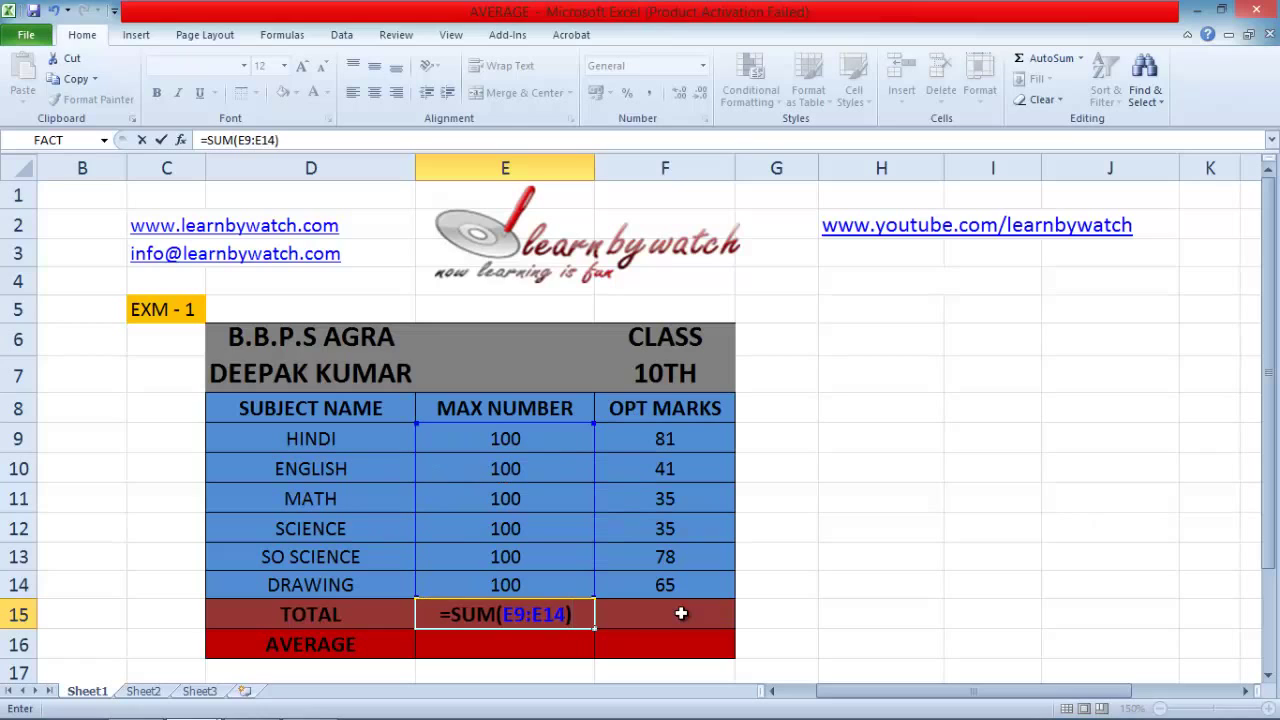
key("Return")
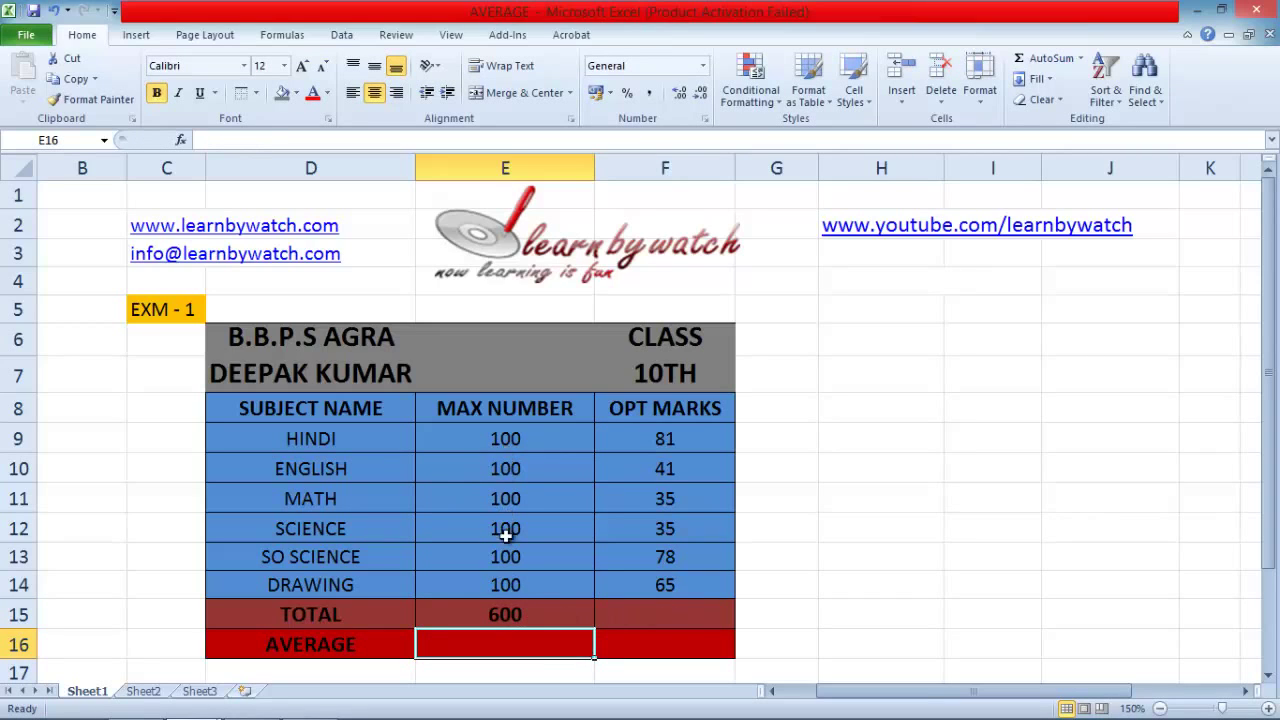
left_click(540, 617)
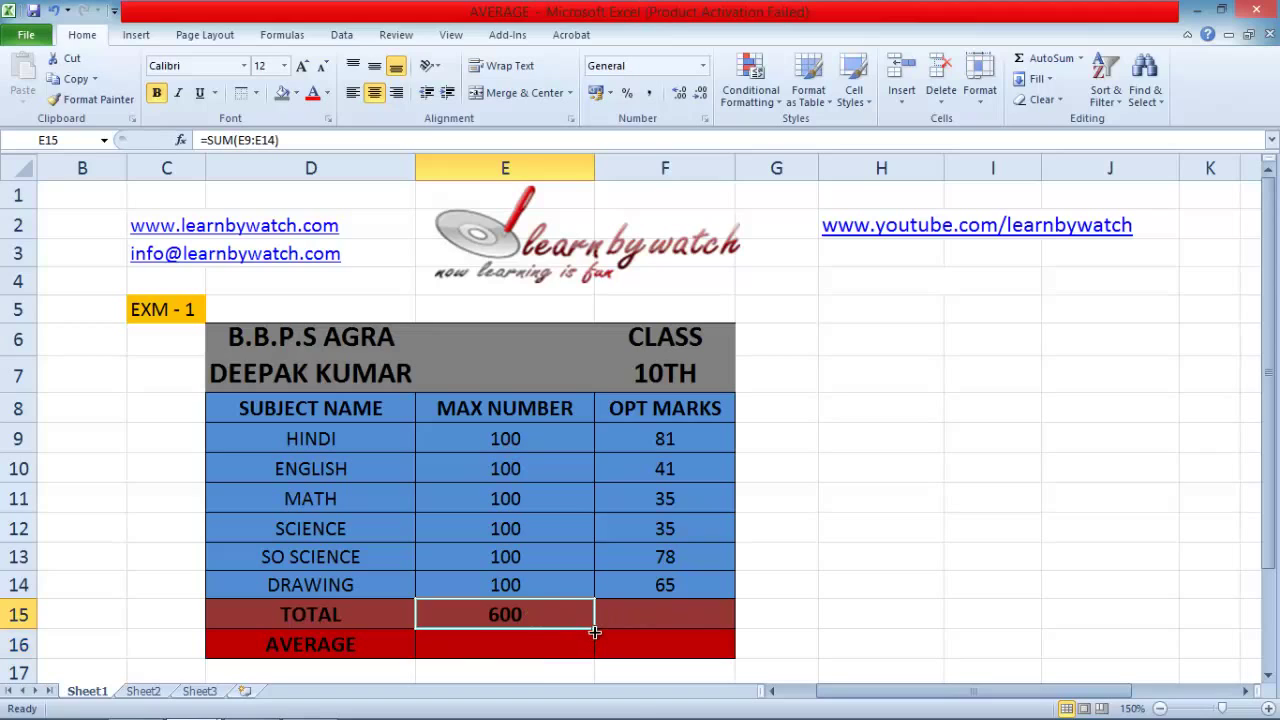
left_click_drag(595, 631, 702, 627)
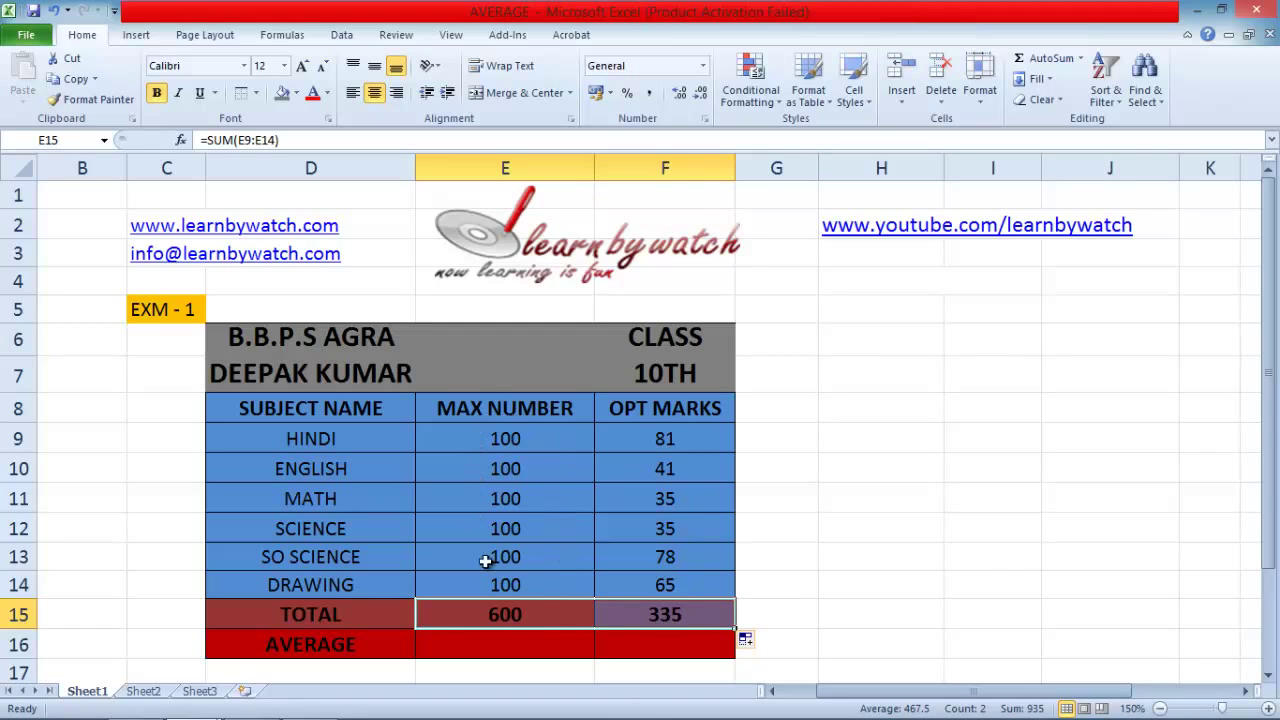
Calculate the average in F16 with the manual formula =F15*100/E15.
left_click(651, 641)
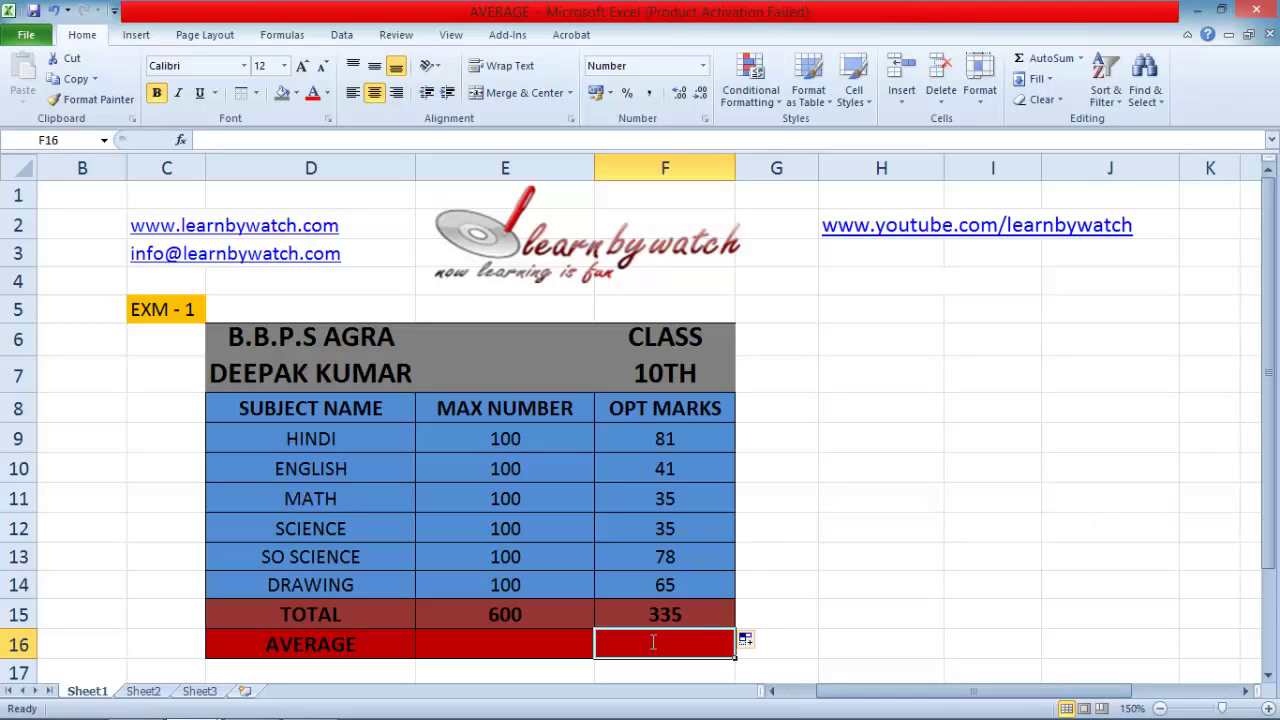
type("=")
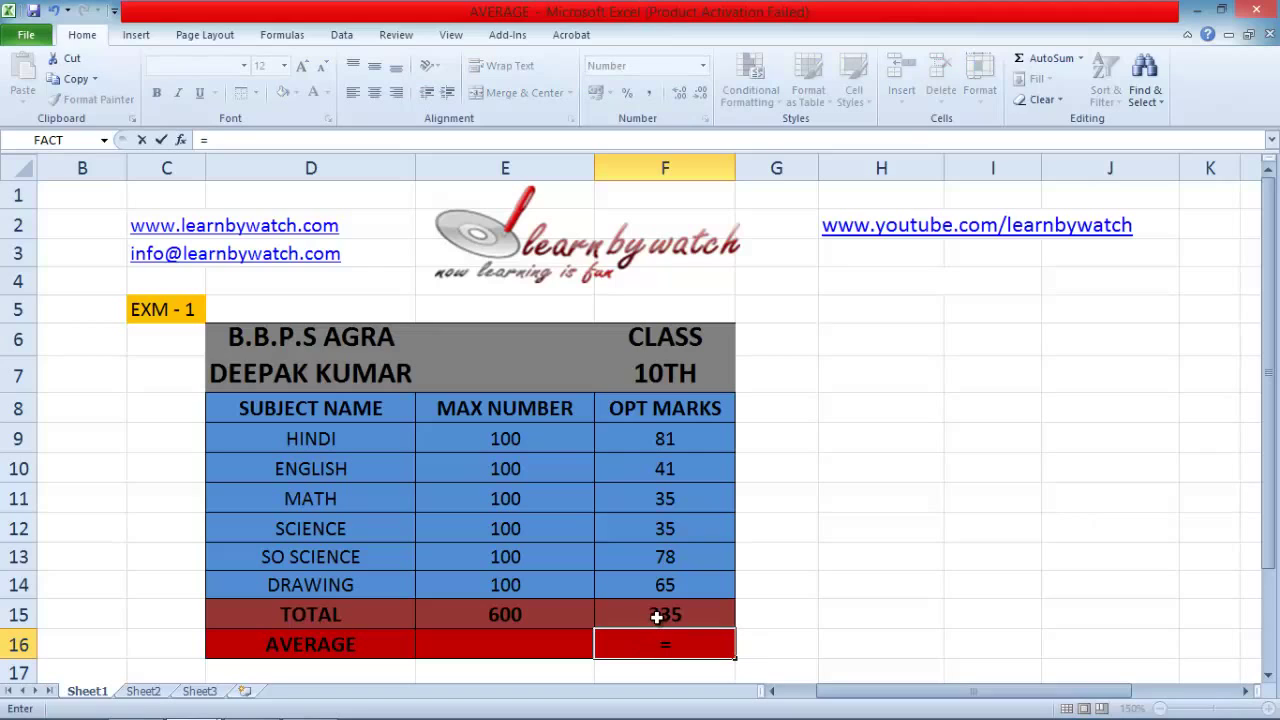
left_click(659, 615)
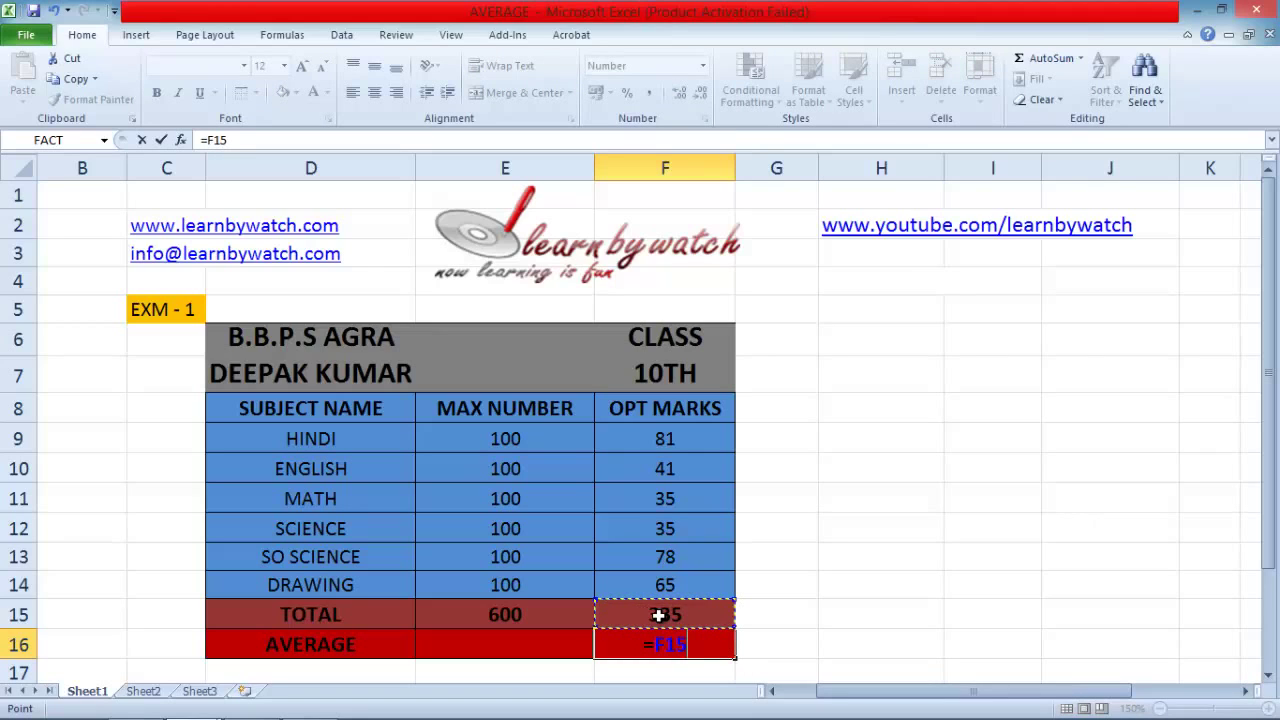
type("*100/")
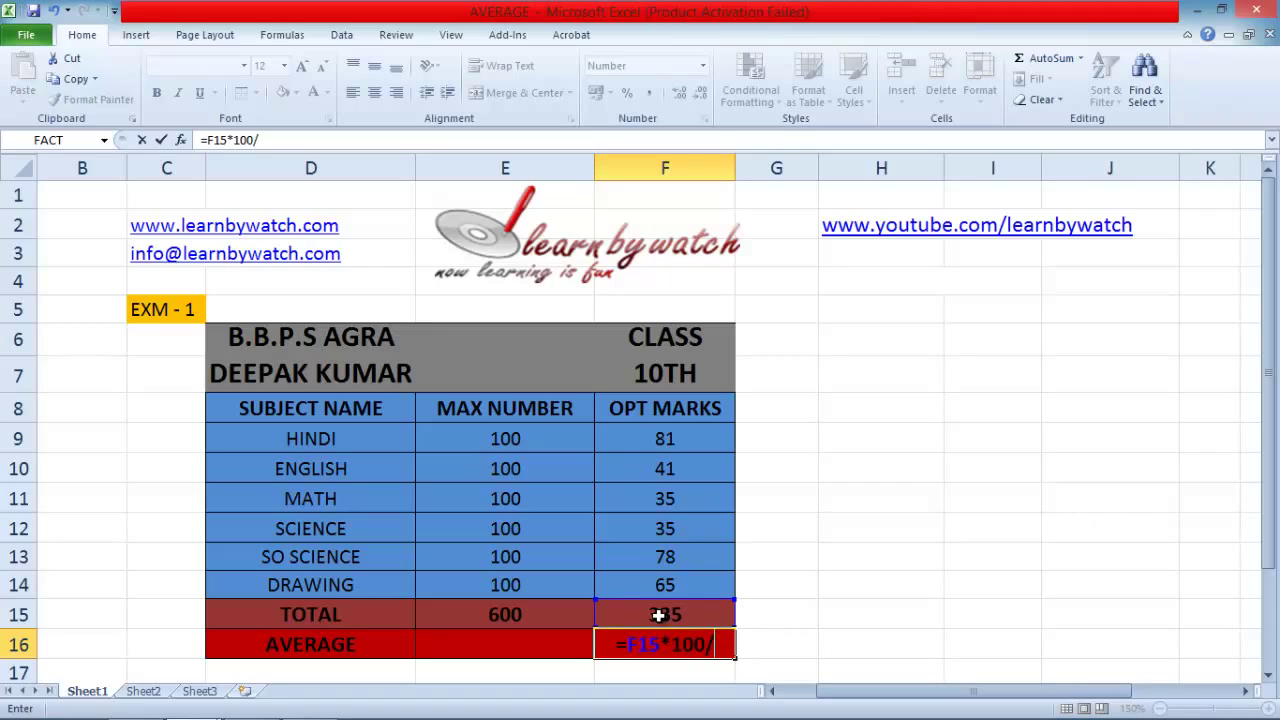
left_click(507, 617)
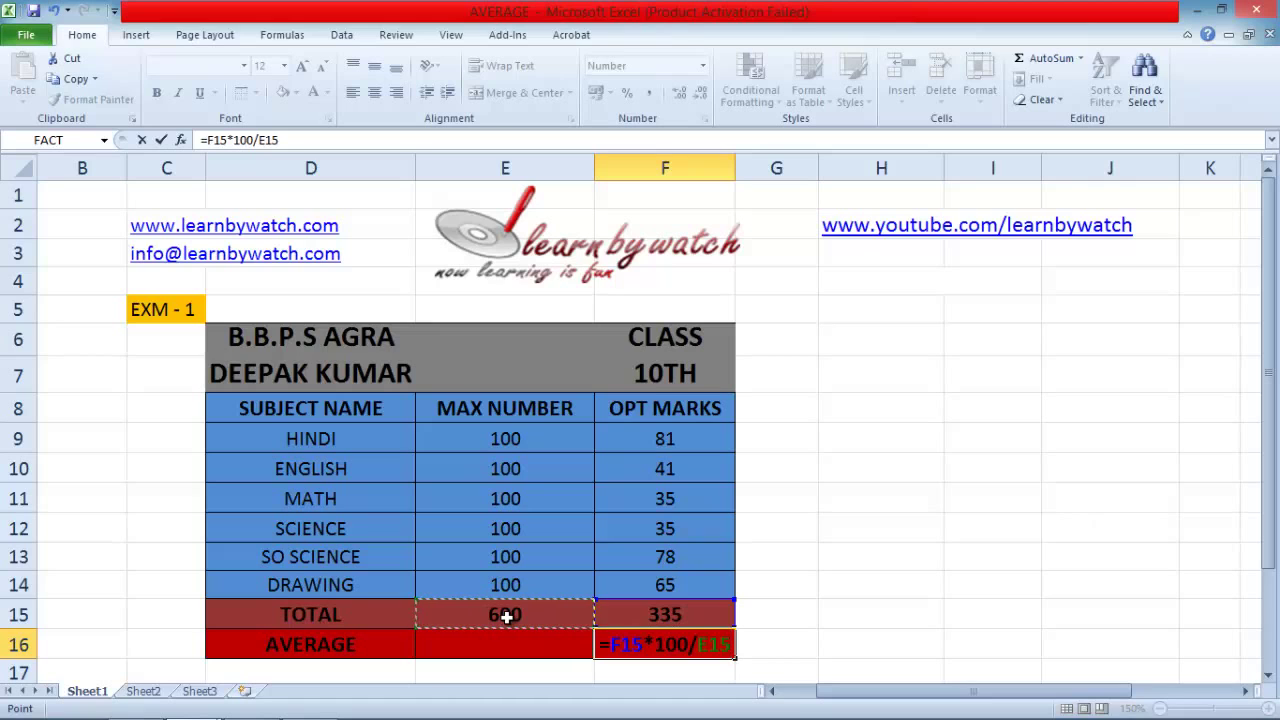
key("Return")
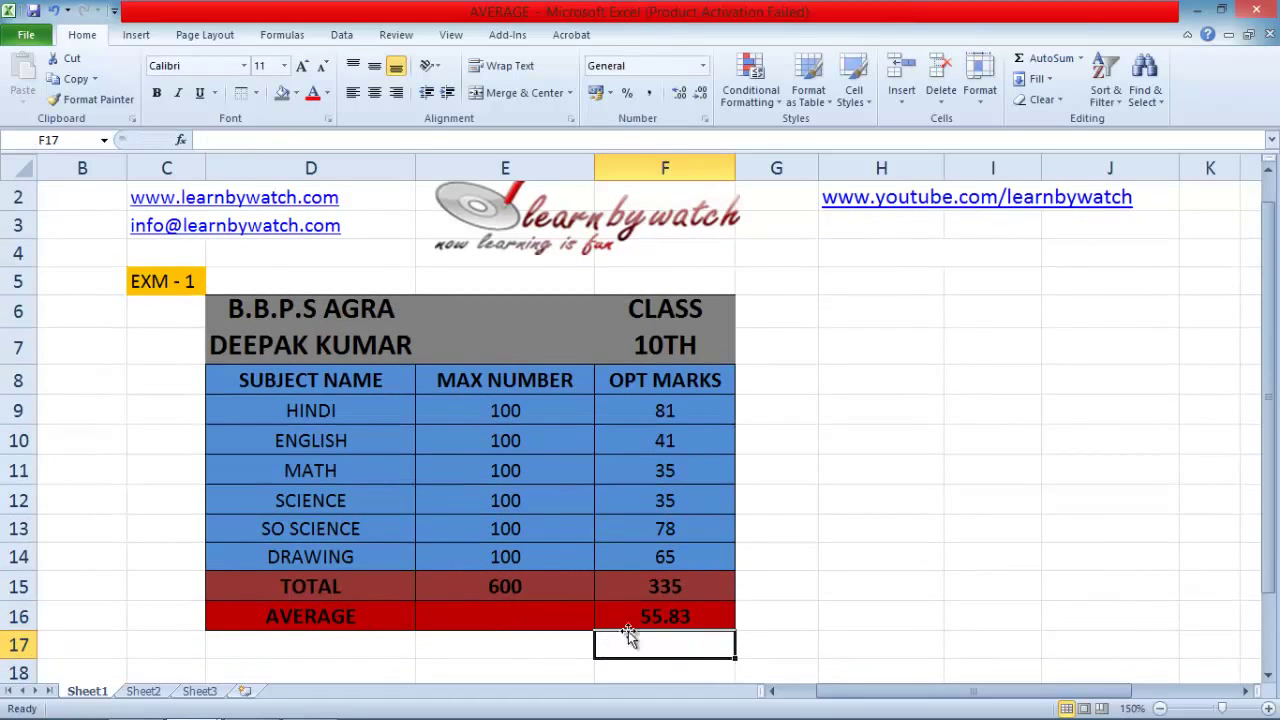
Replace the formula in F16 with =AVERAGE(F9:F14) to average the OPT MARKS column.
left_click(644, 618)
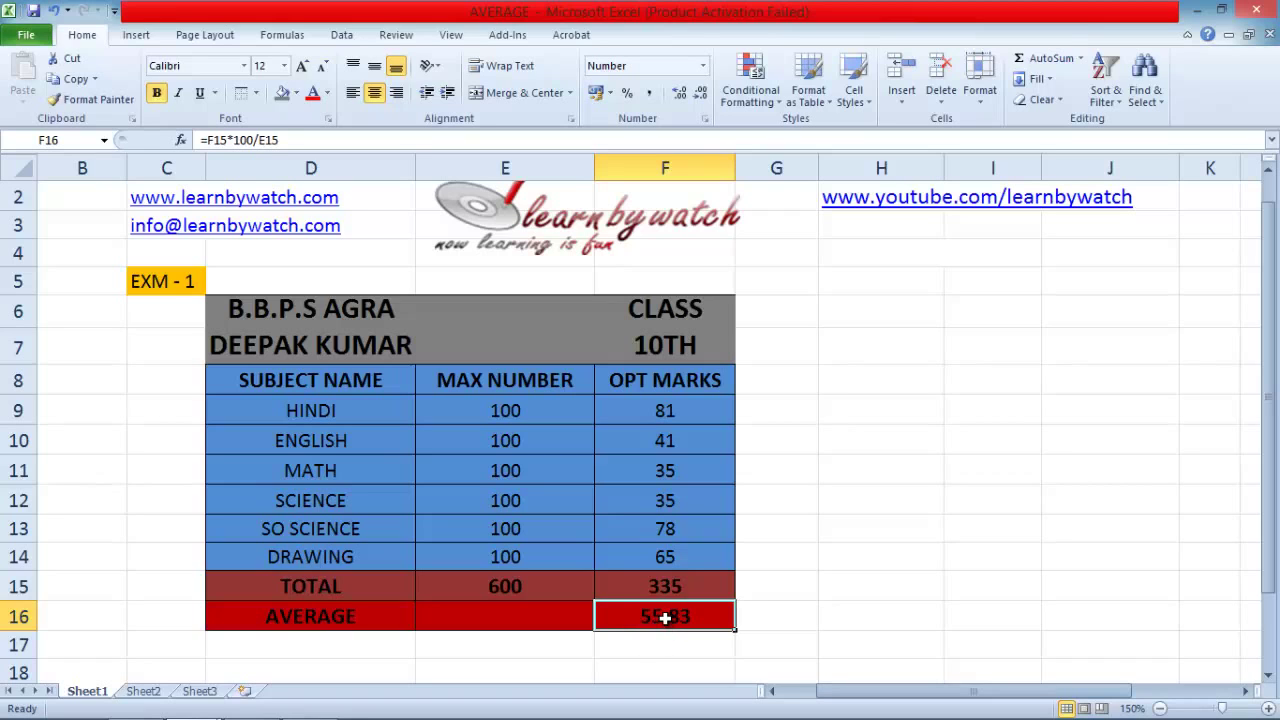
type("=")
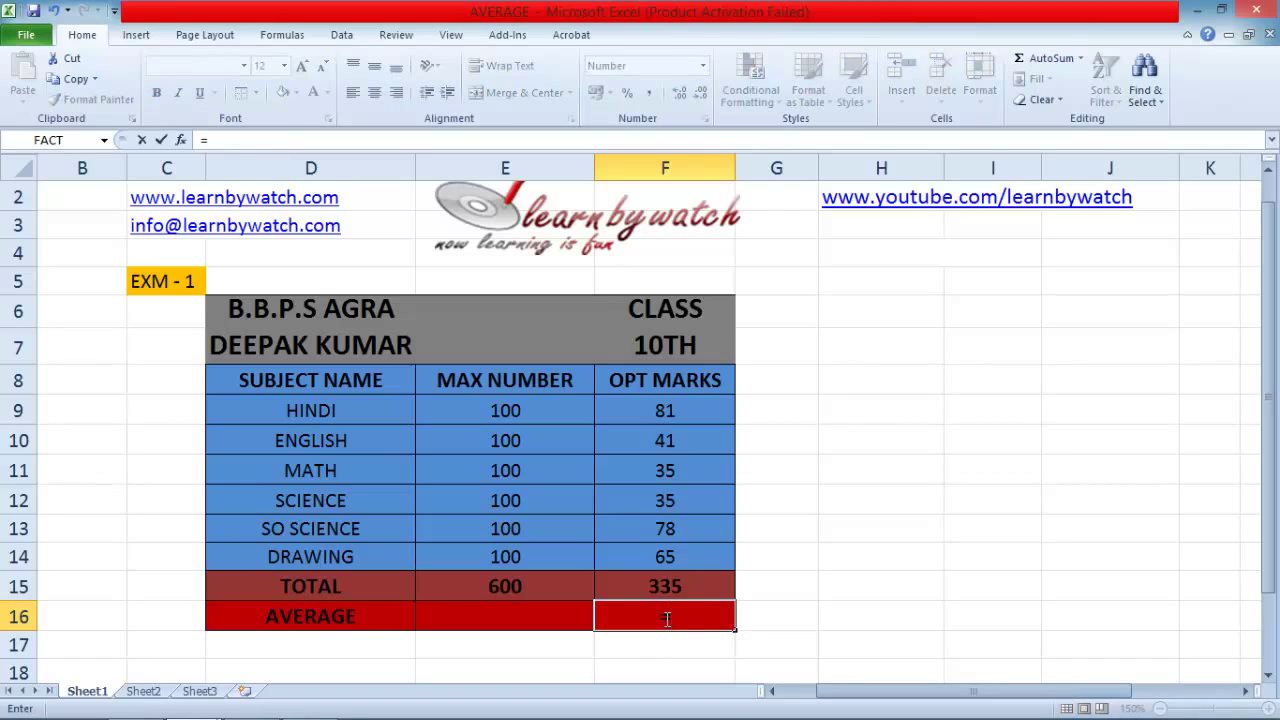
type("AVERAG")
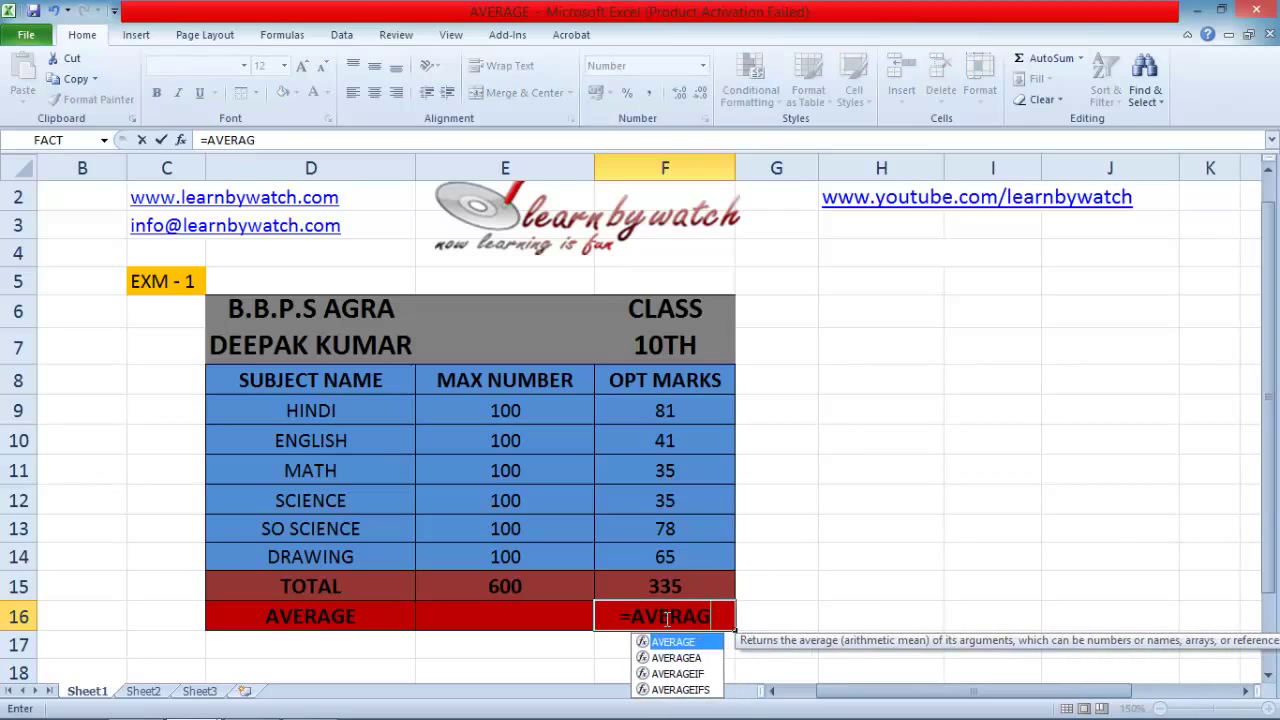
type("E(")
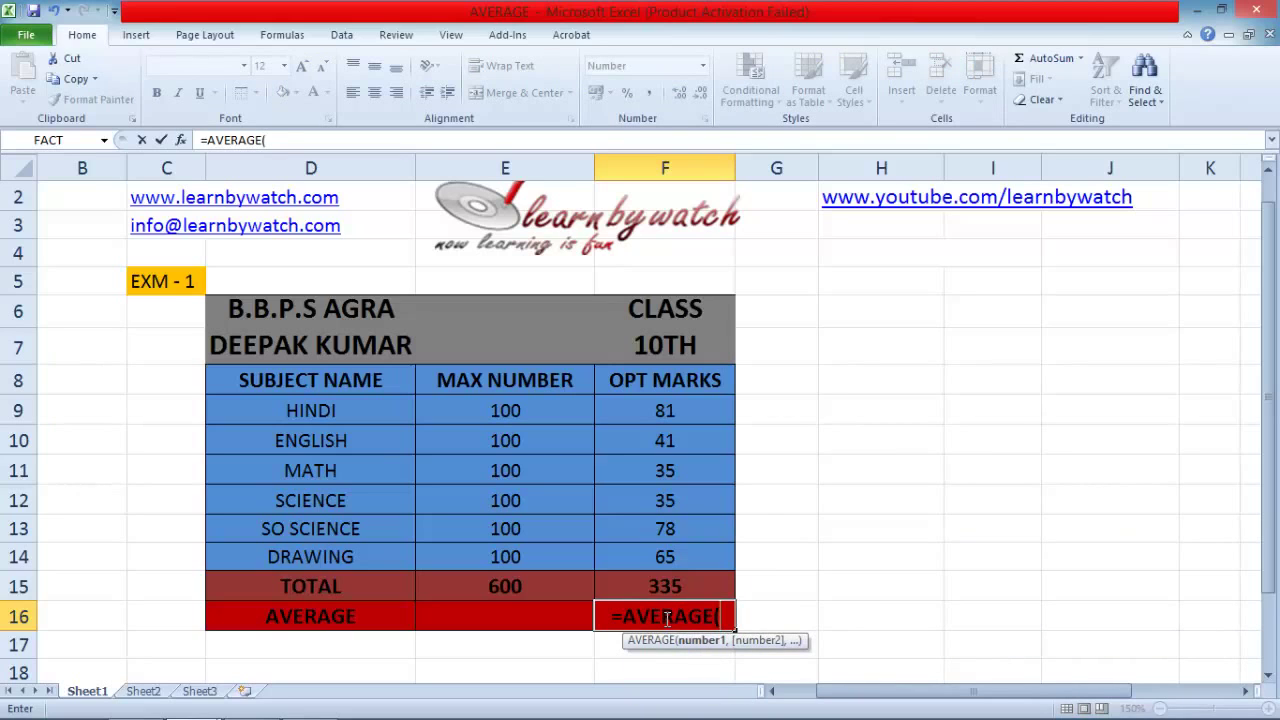
key("Up")
key("Up")
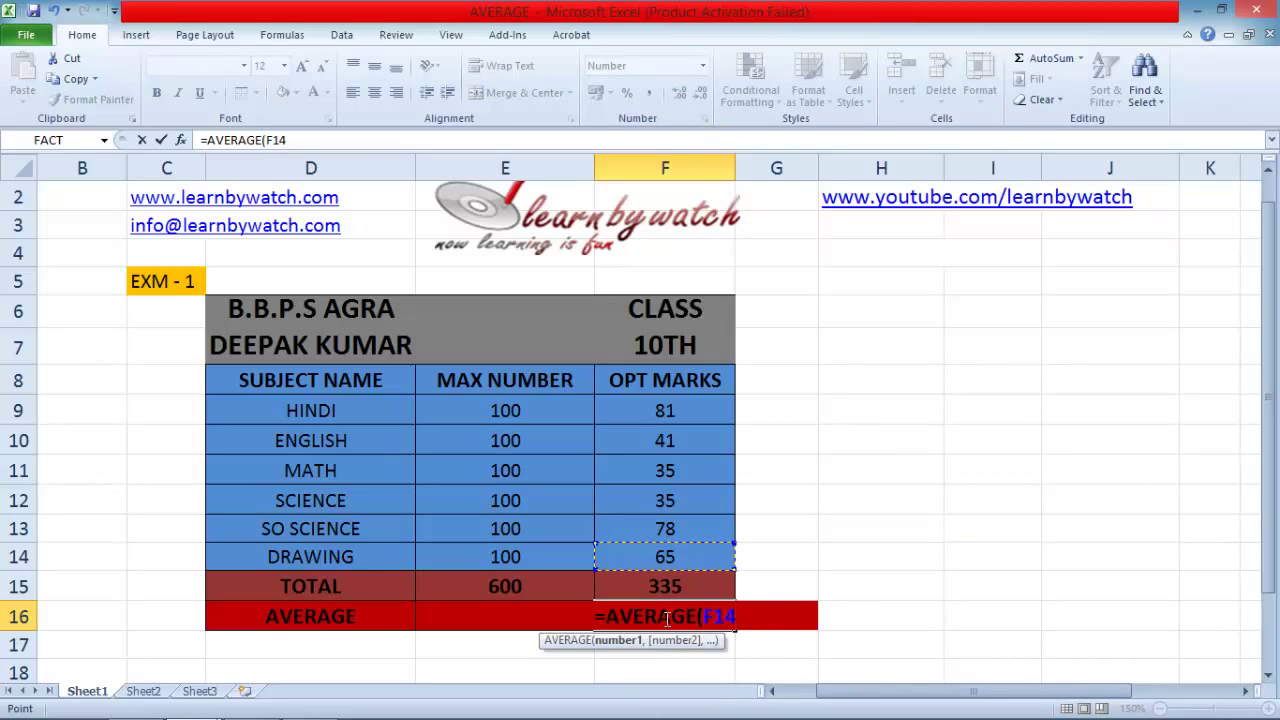
key("shift+Up")
key("shift+Up")
key("shift+Up")
key("shift+Up")
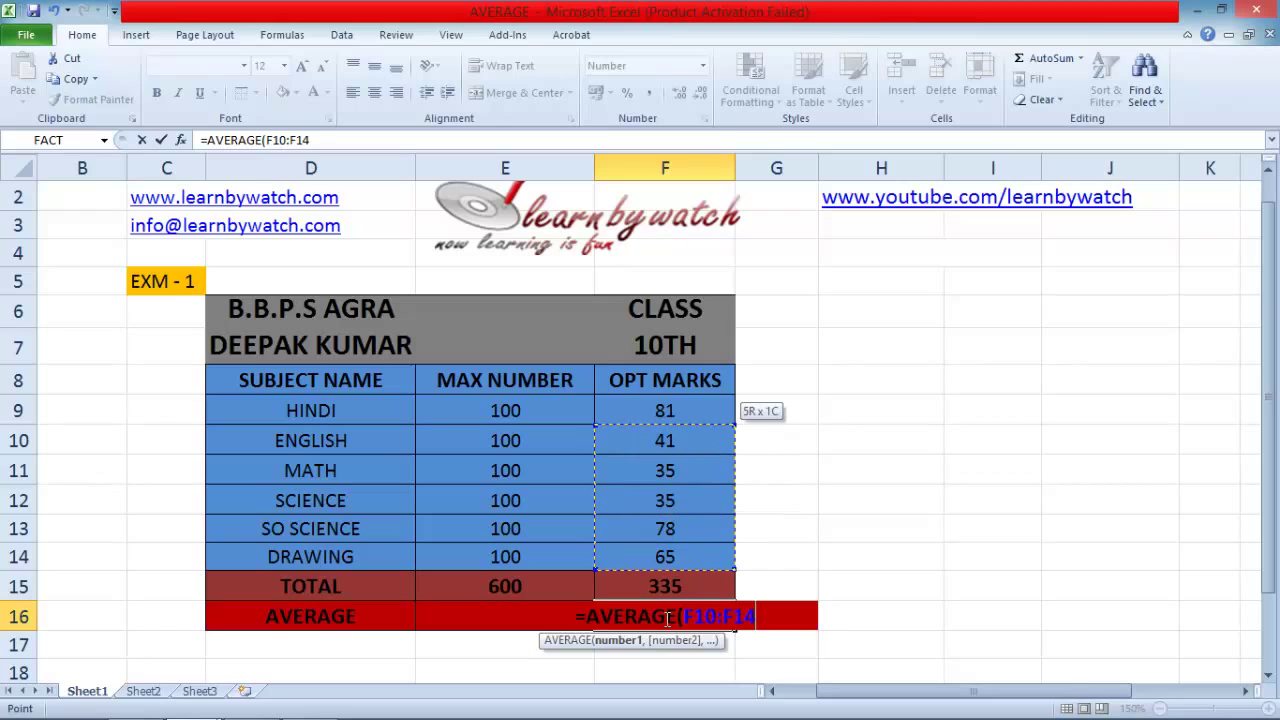
key("shift+Up")
type(")")
key("Return")
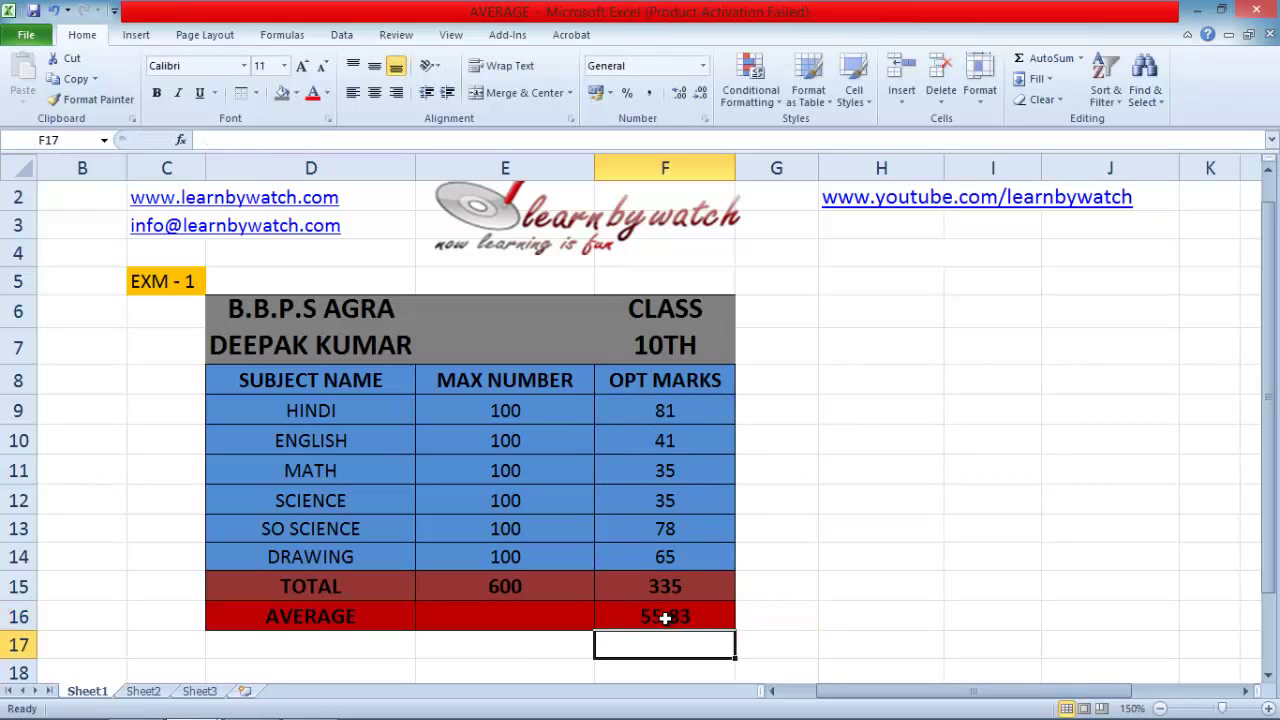
Check the formulas behind the OPT MARKS total in F15 and the average in F16.
left_click(688, 619)
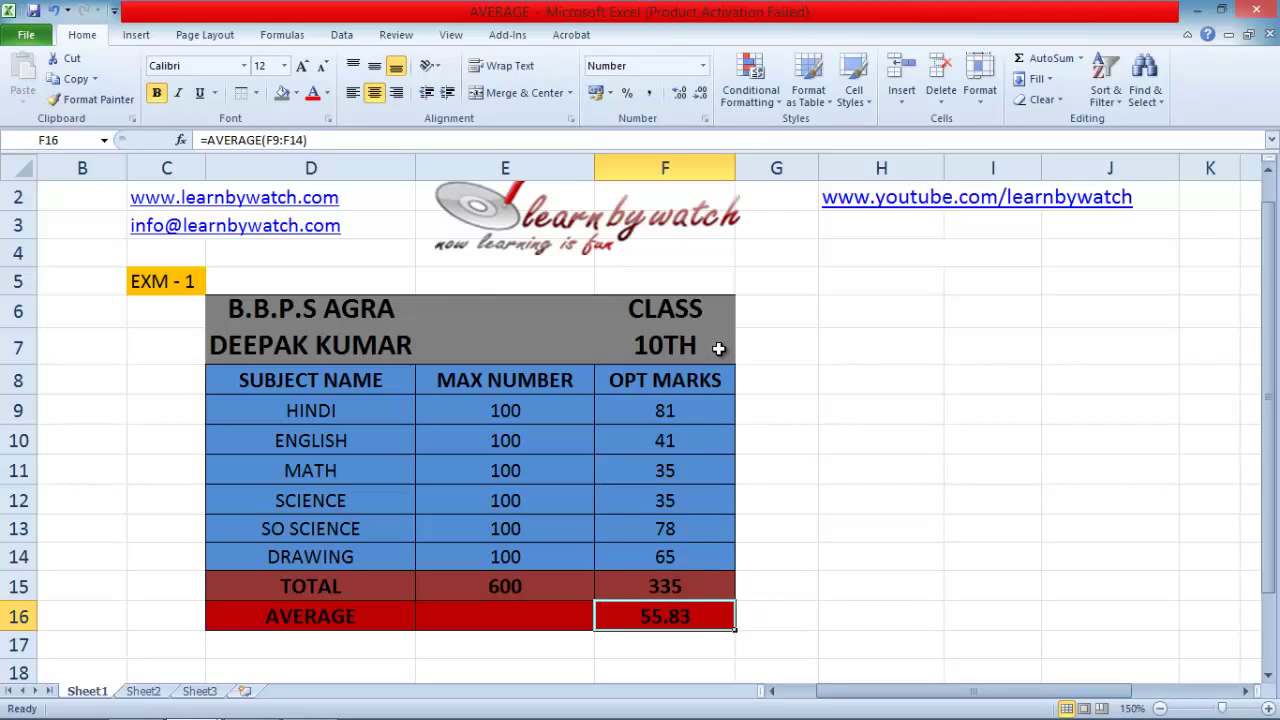
left_click(838, 384)
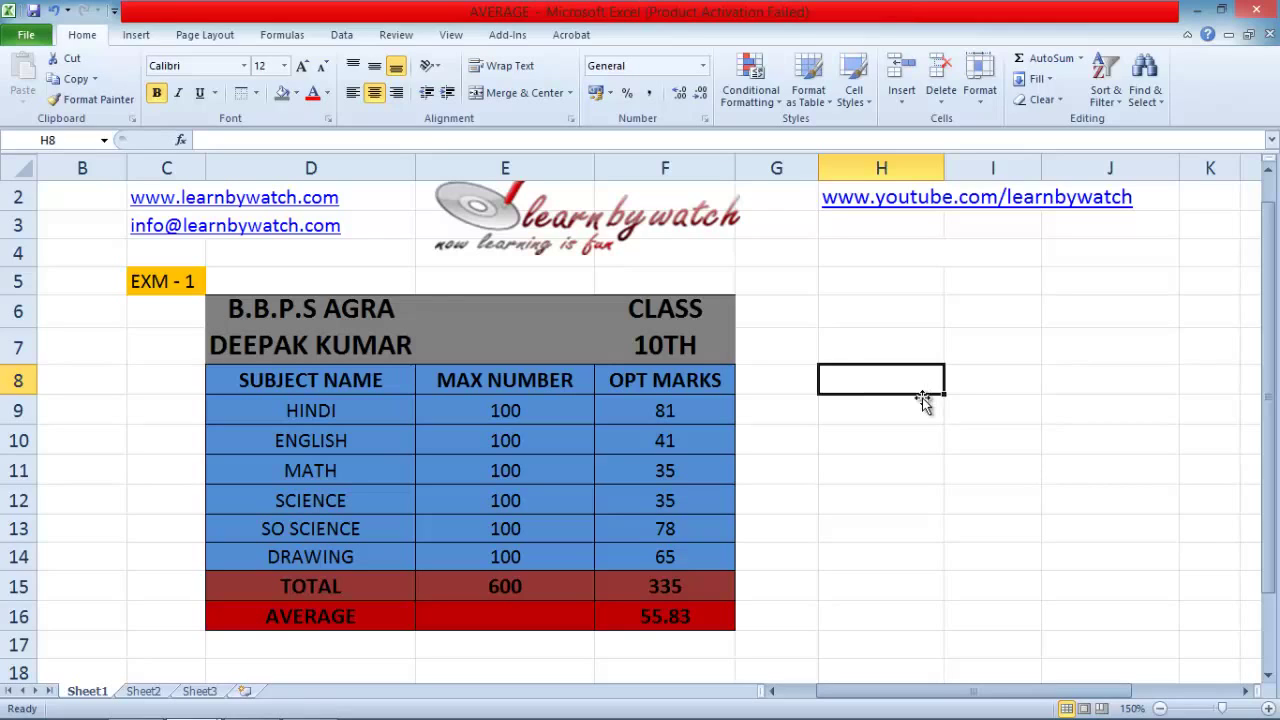
left_click(662, 593)
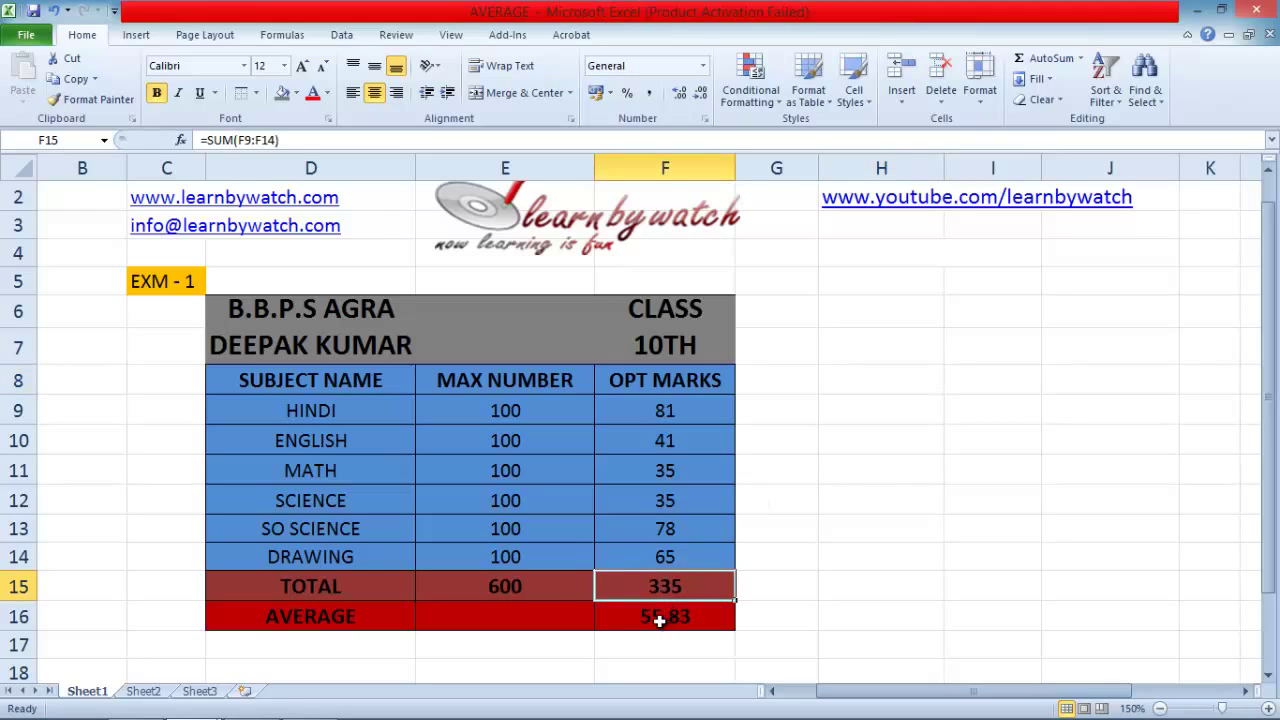
left_click(653, 621)
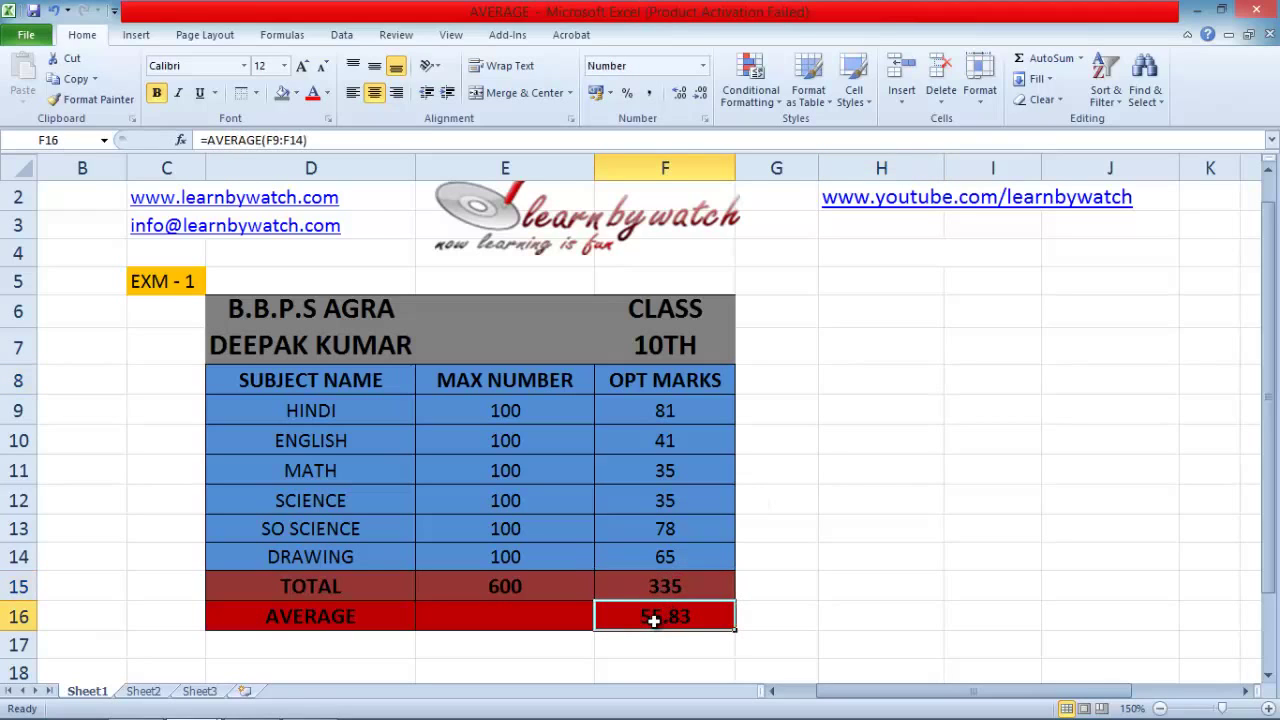
Start an IF formula in H8 whose logical test is MIN(F9:F14)<33, covering all the OPT MARKS.
left_click(843, 414)
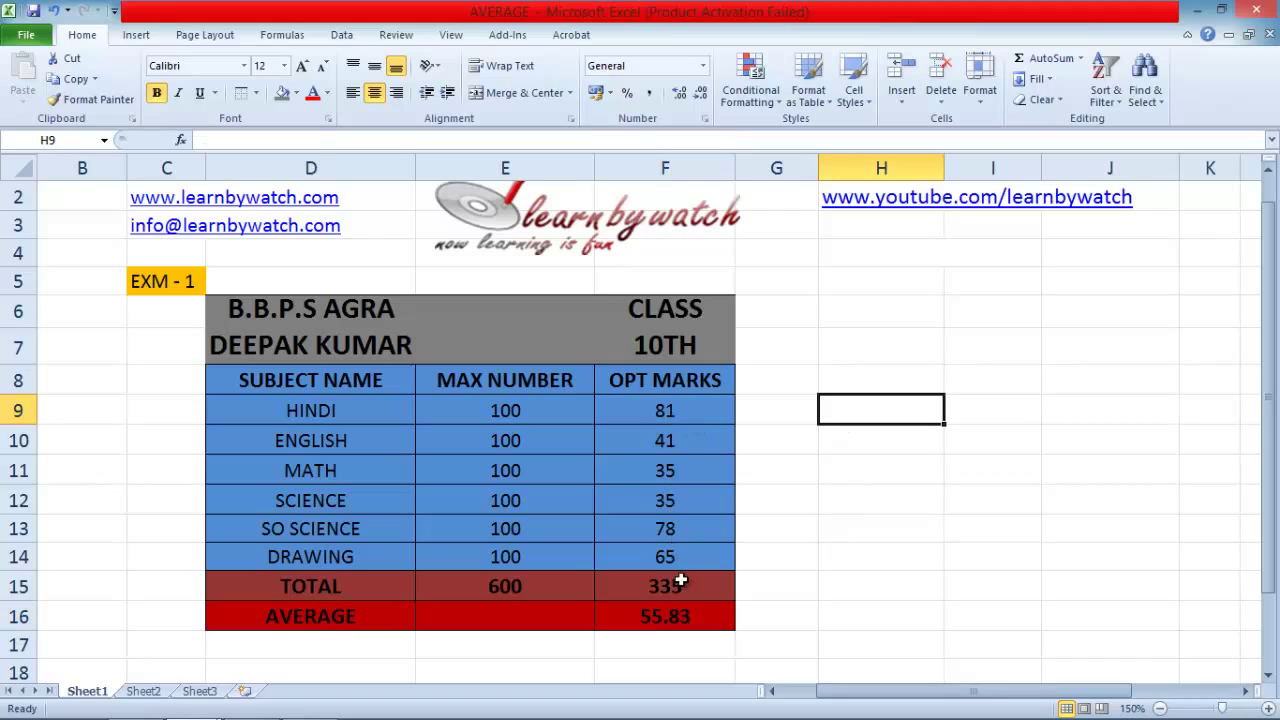
left_click(887, 377)
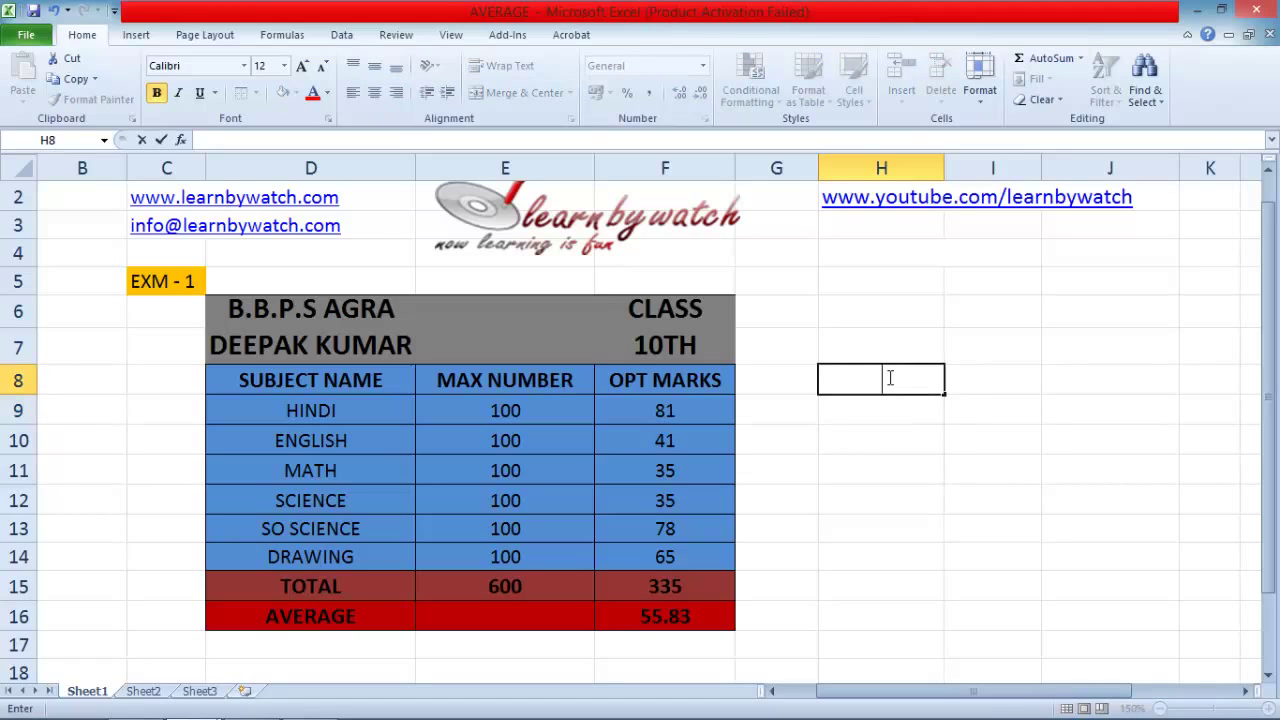
type("=IF(")
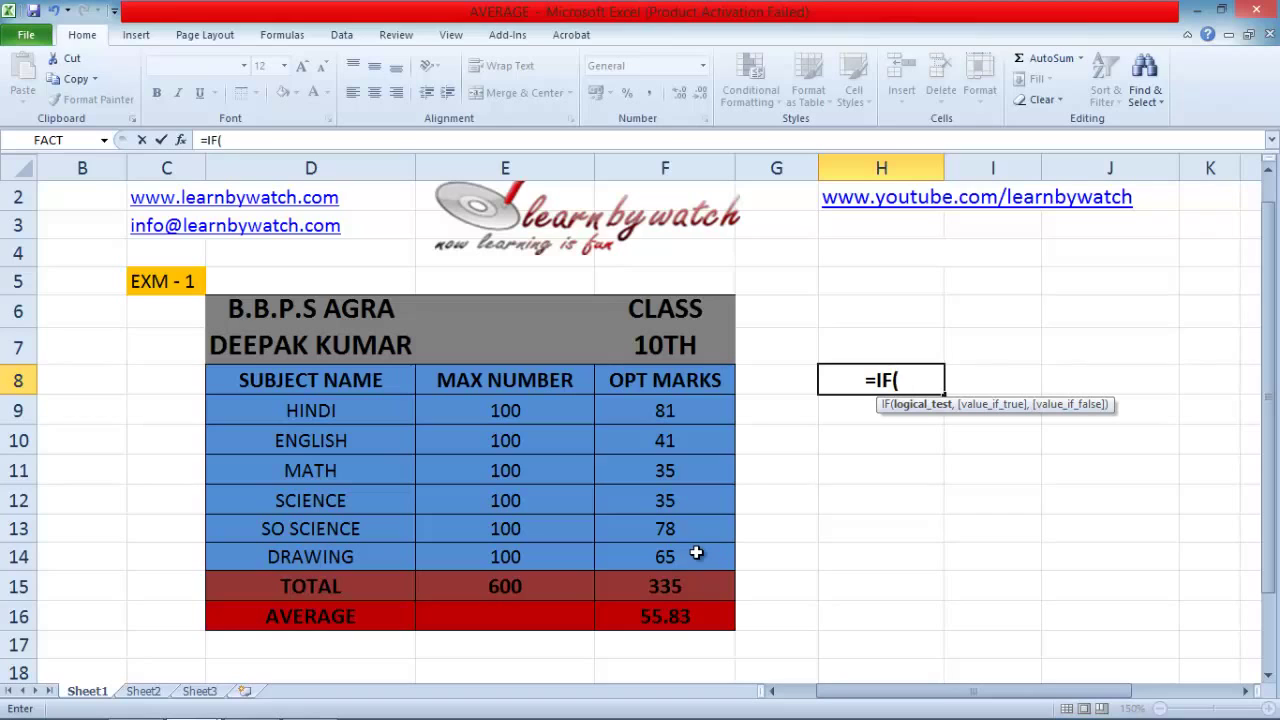
type("MIN")
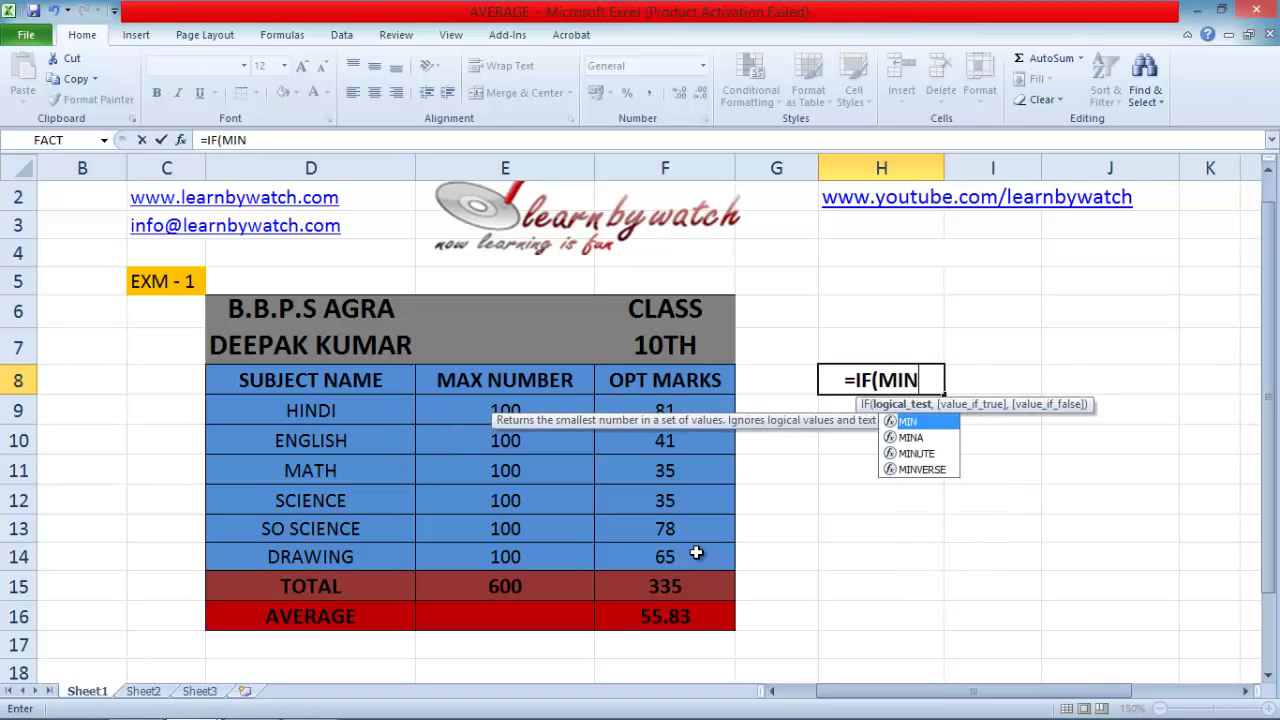
type("(")
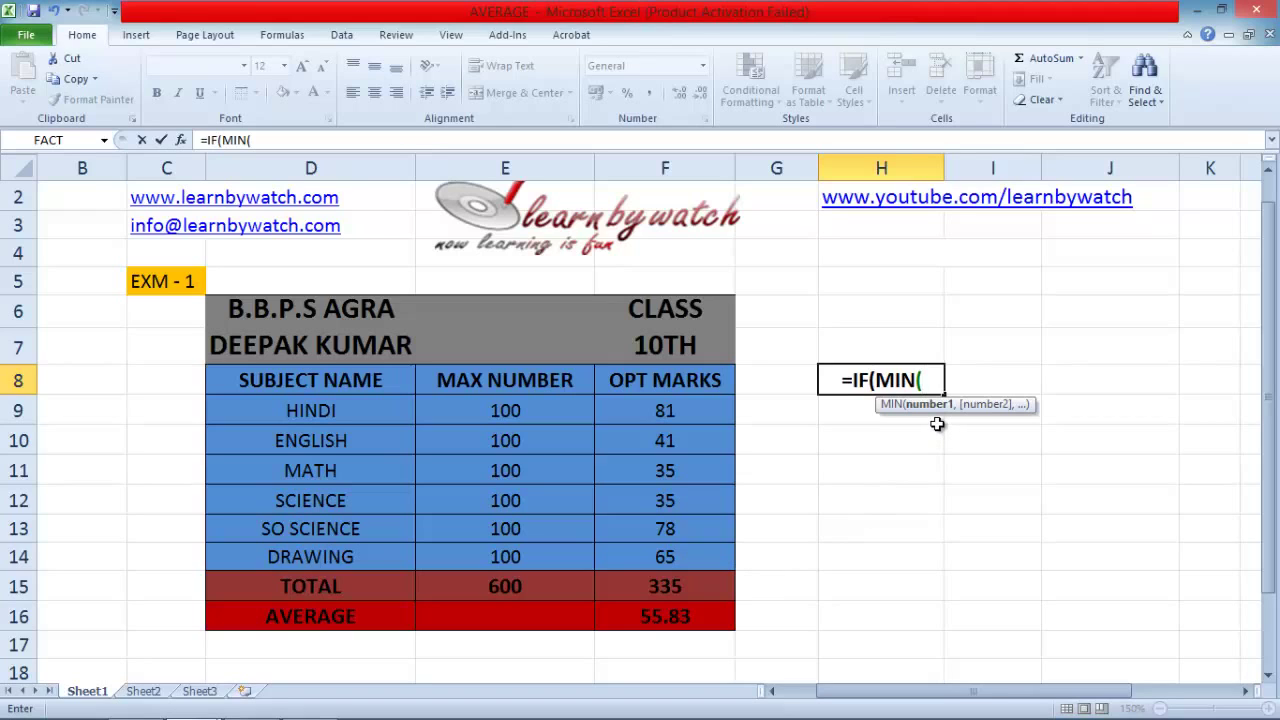
left_click(697, 410)
left_click_drag(697, 410, 691, 556)
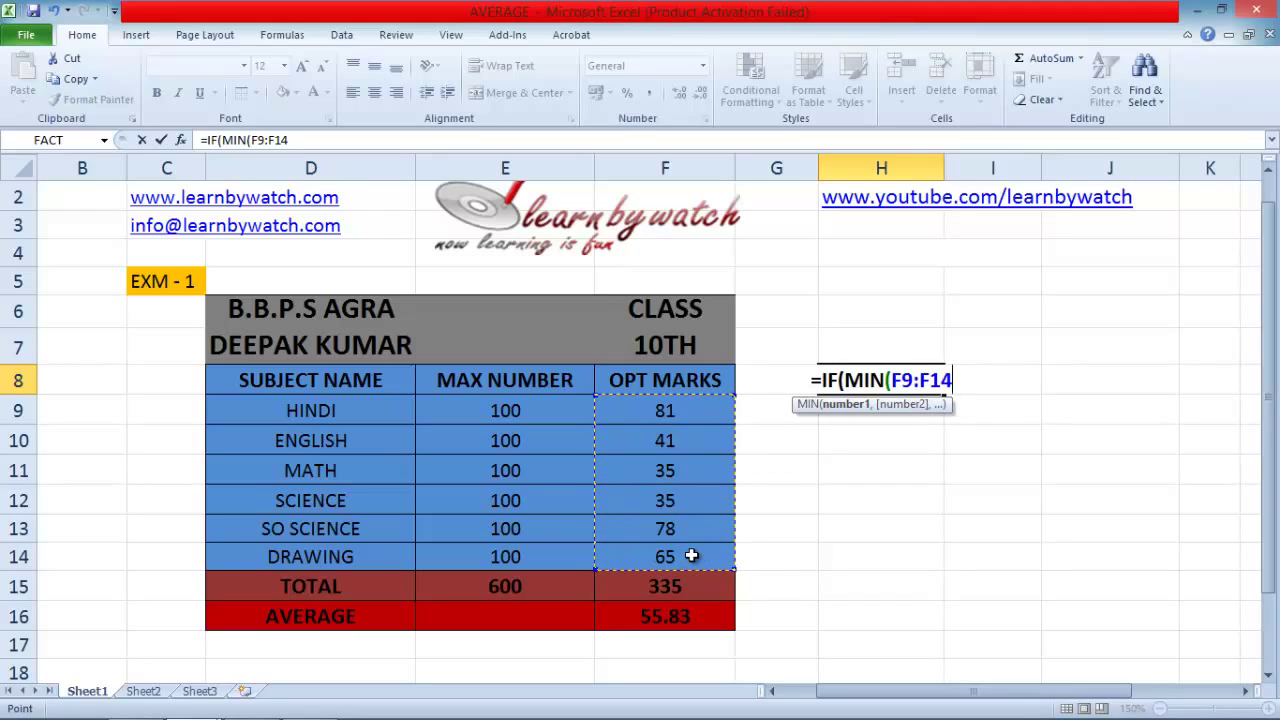
type(")")
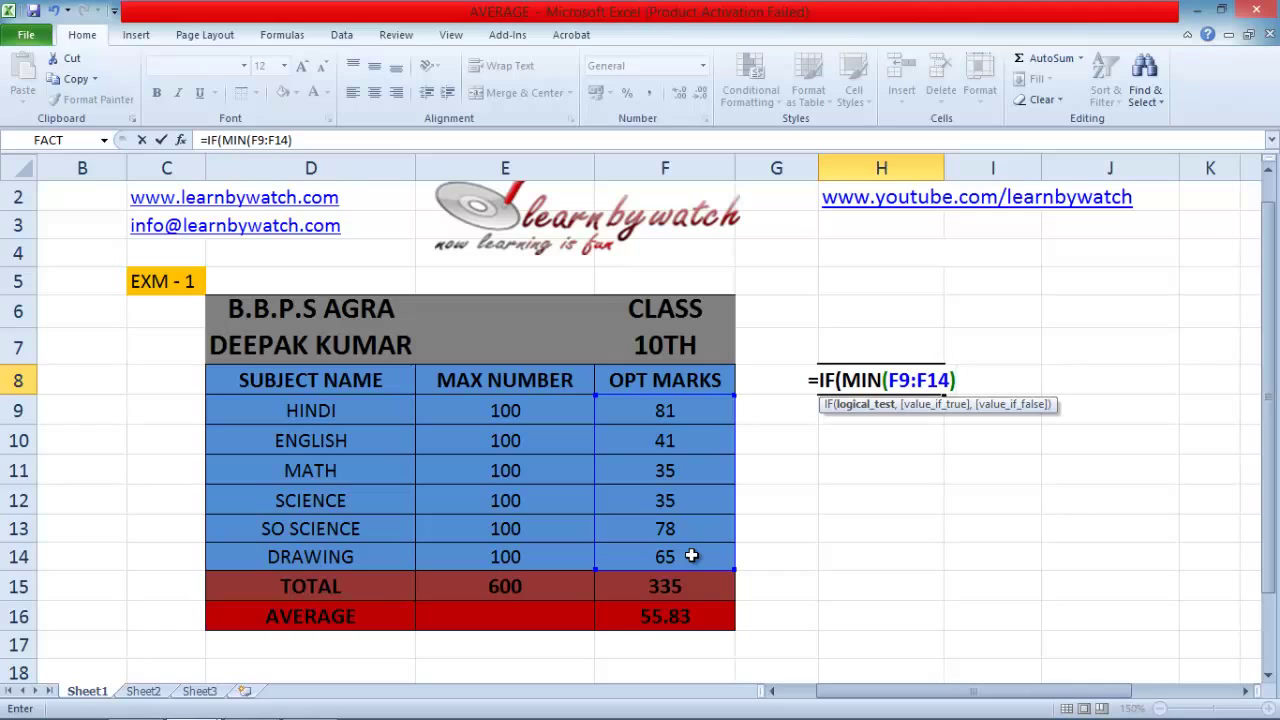
type("<")
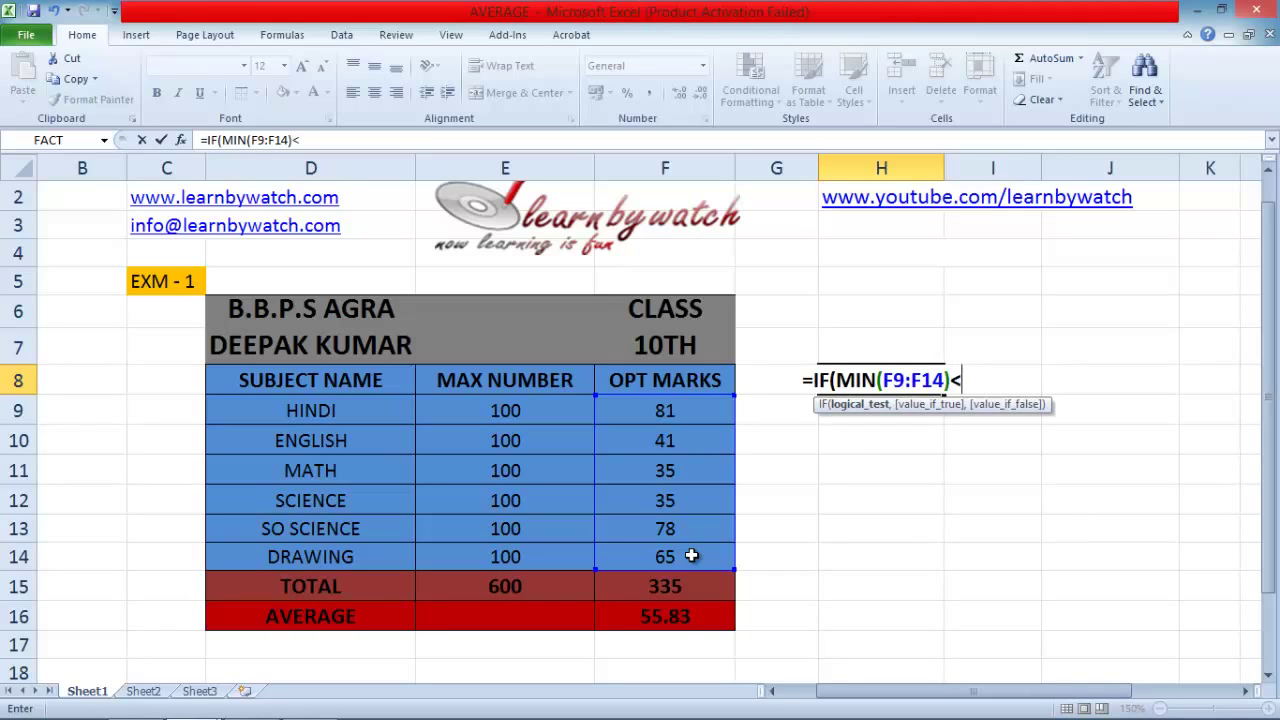
type("33")
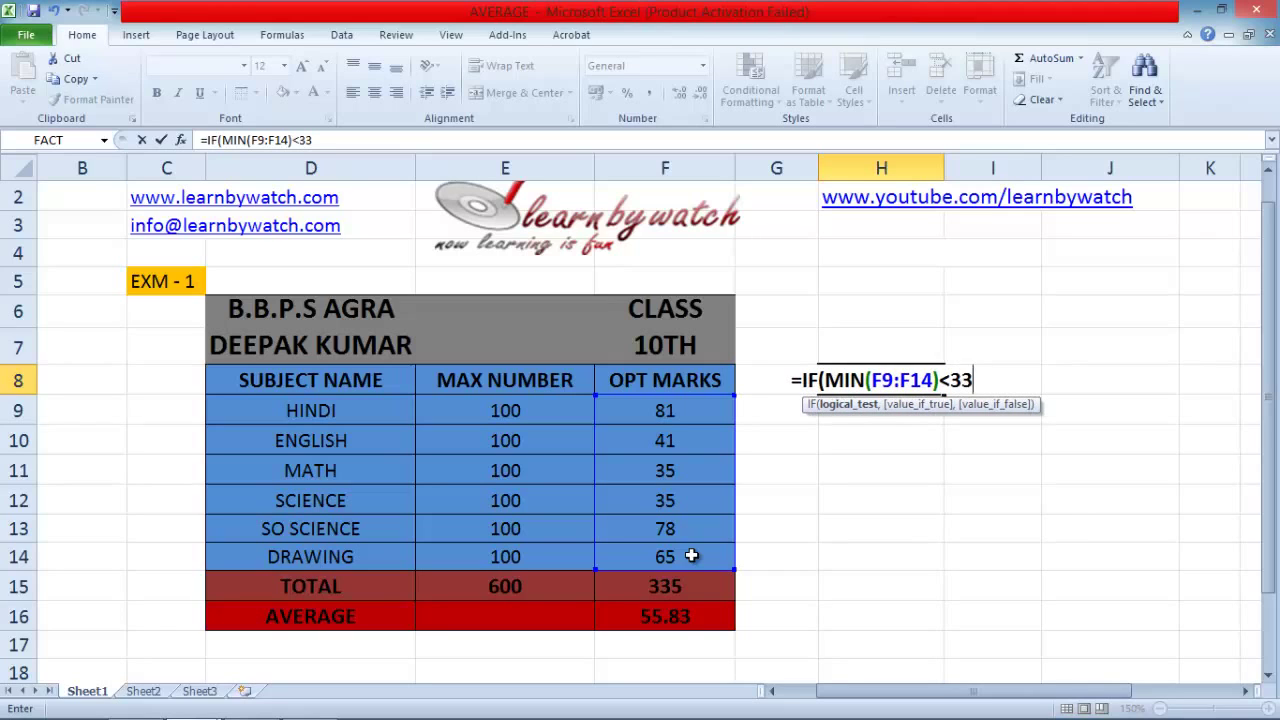
Complete the IF formula in H8 with "FAIL" as the true value and "PASSED" as the false value.
type(",")
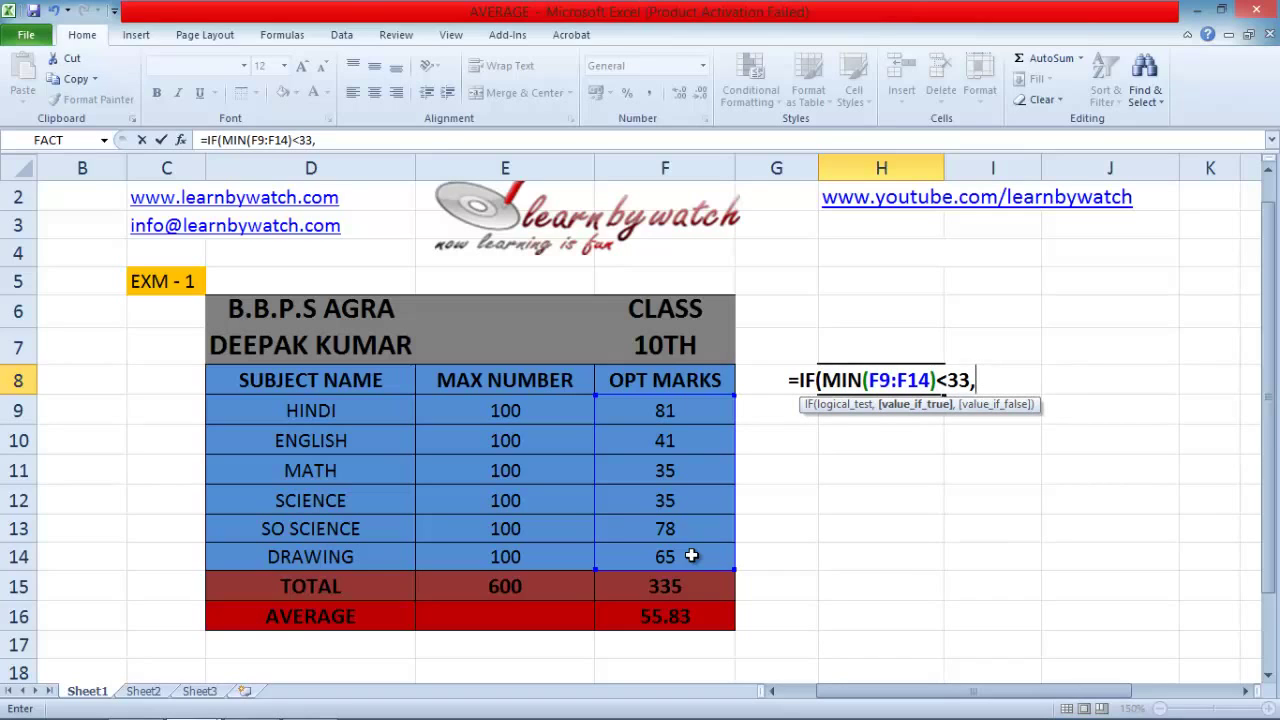
type("\"")
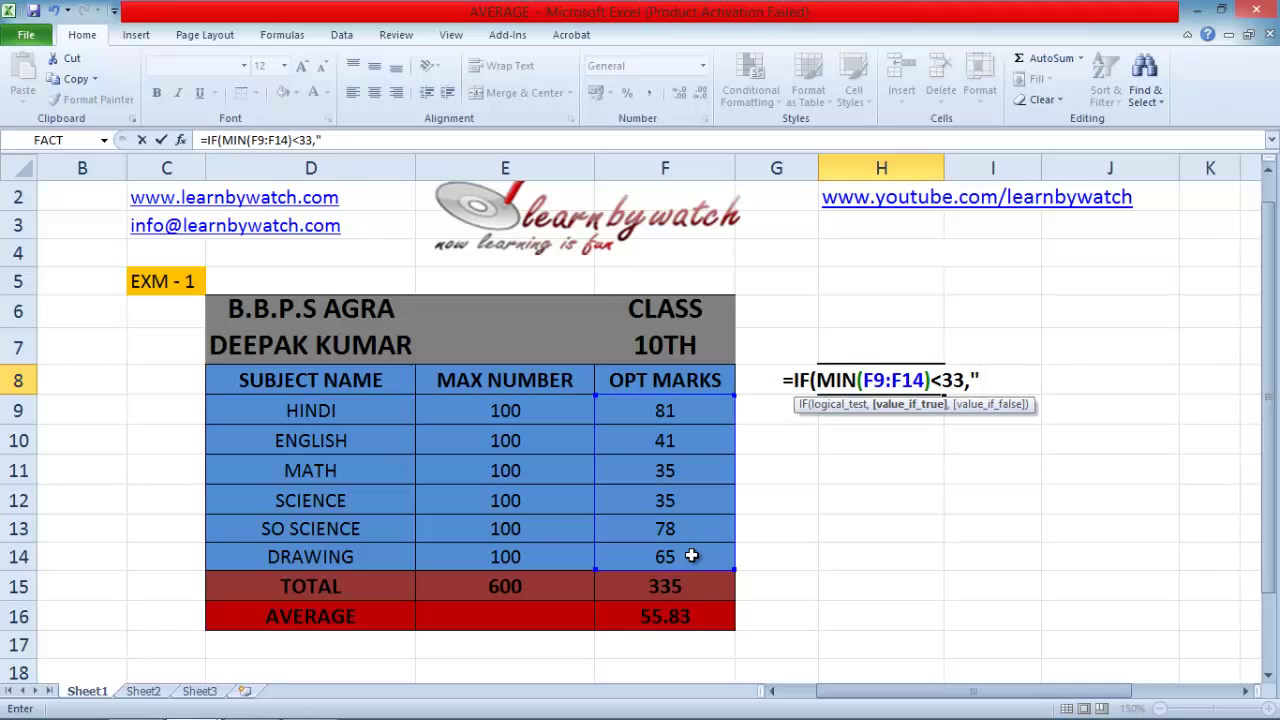
type("FAIL")
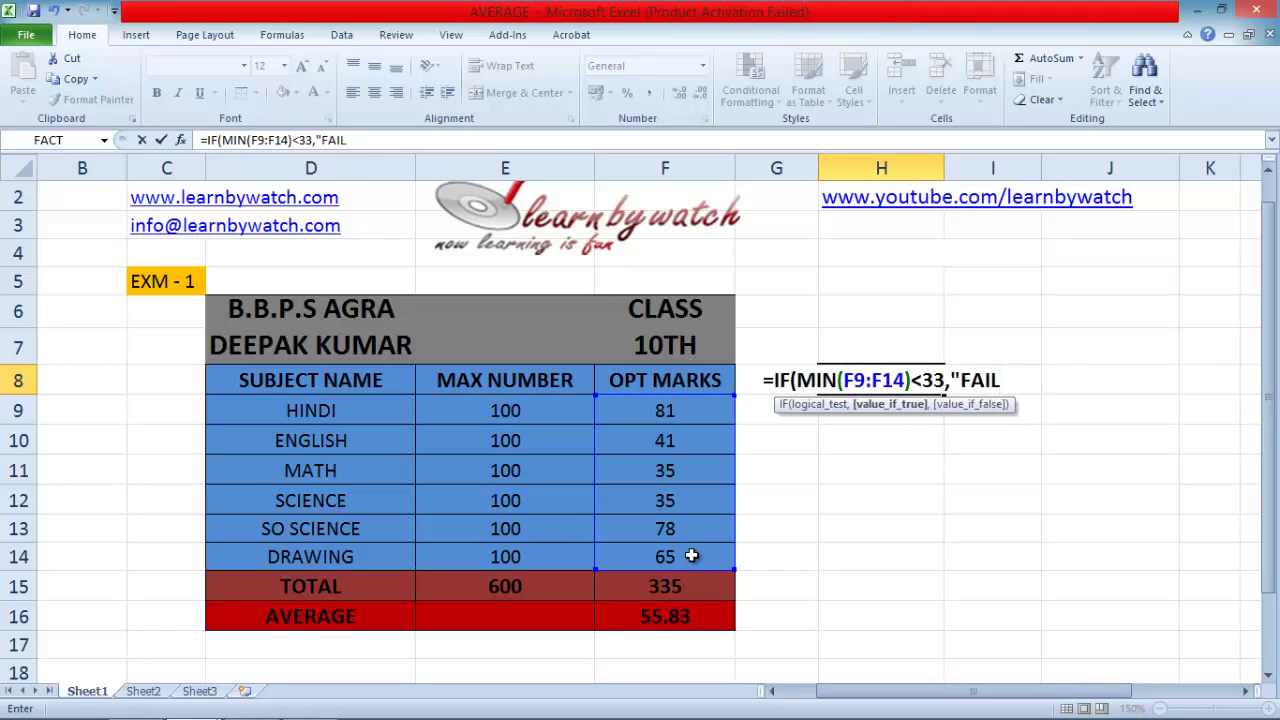
type("\"")
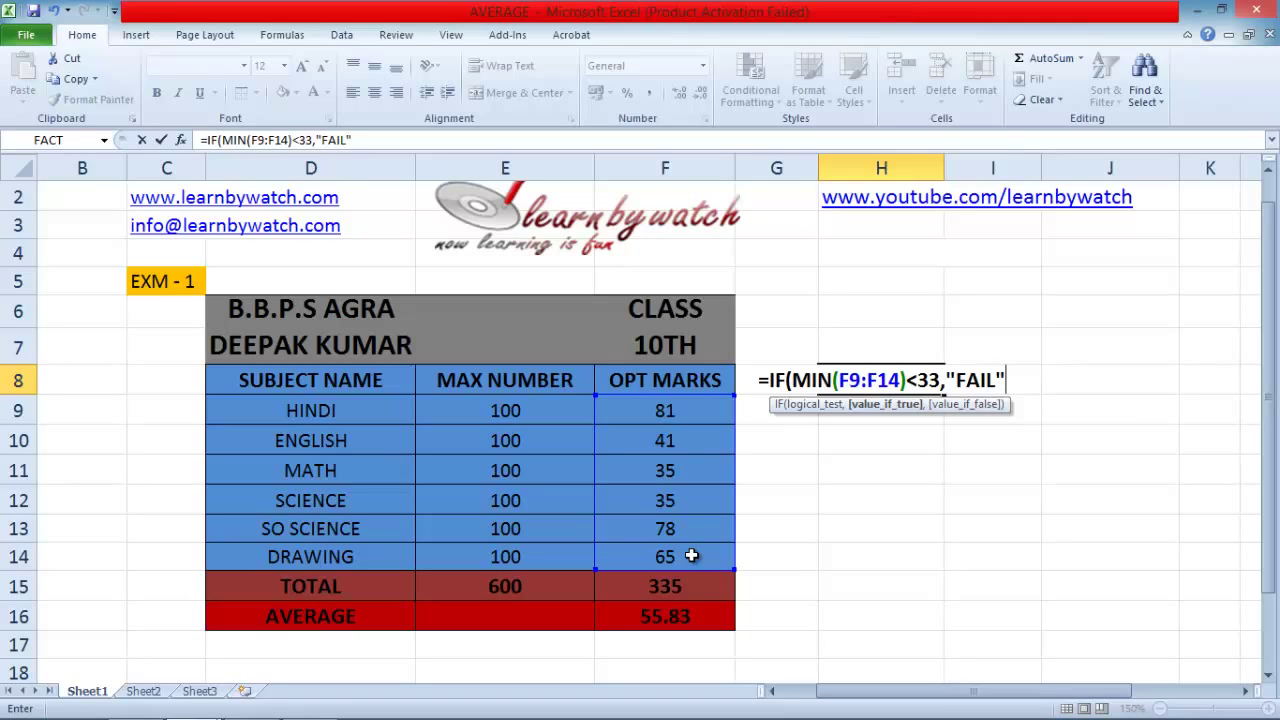
type(",")
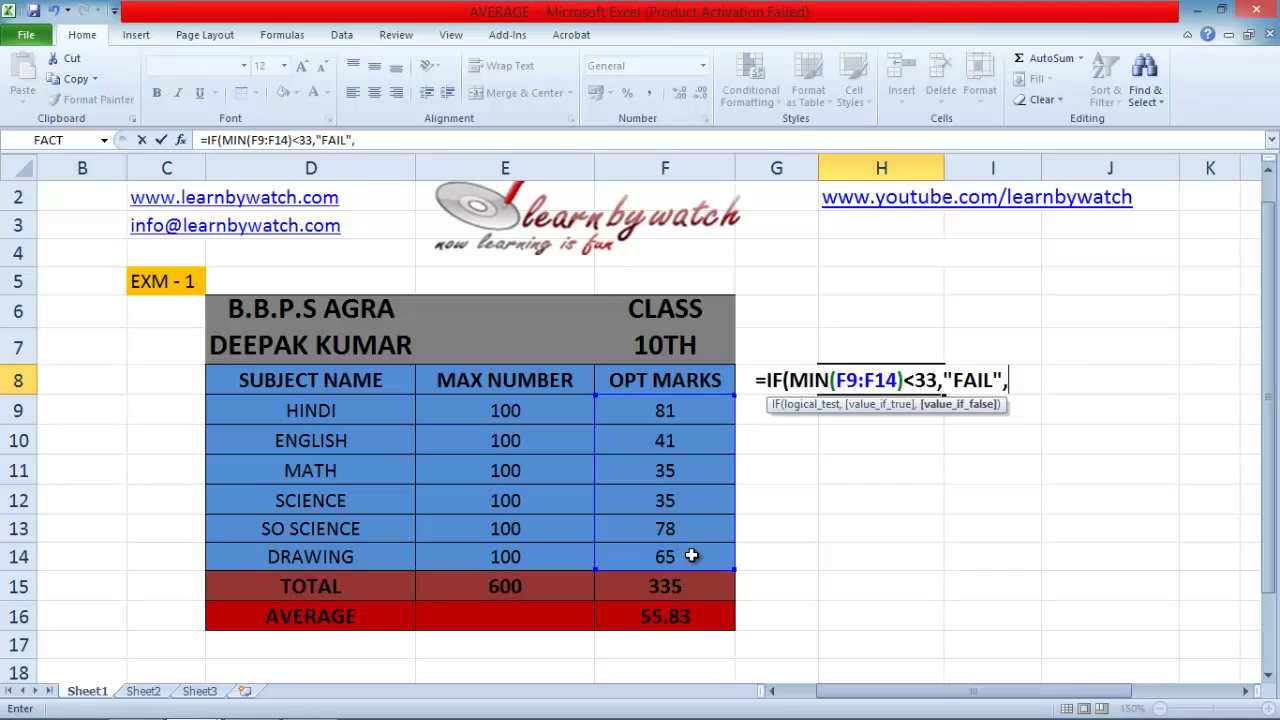
type("\"PASSED")
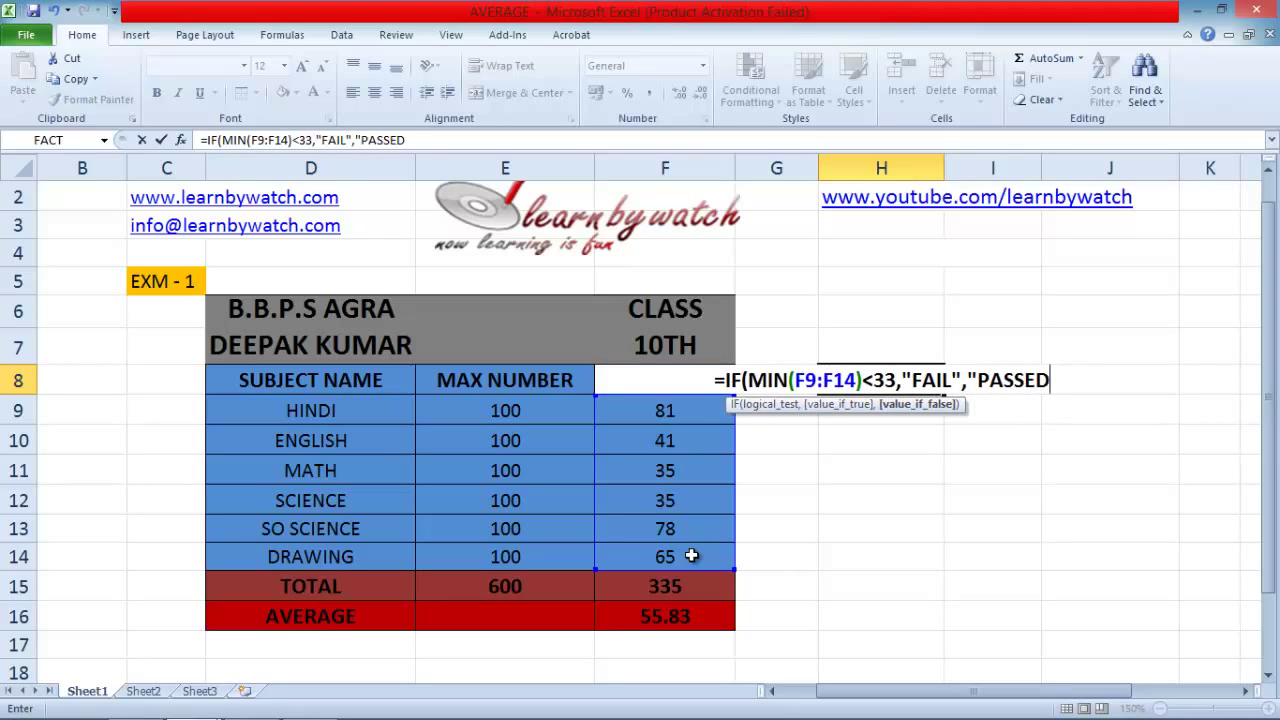
type("\"")
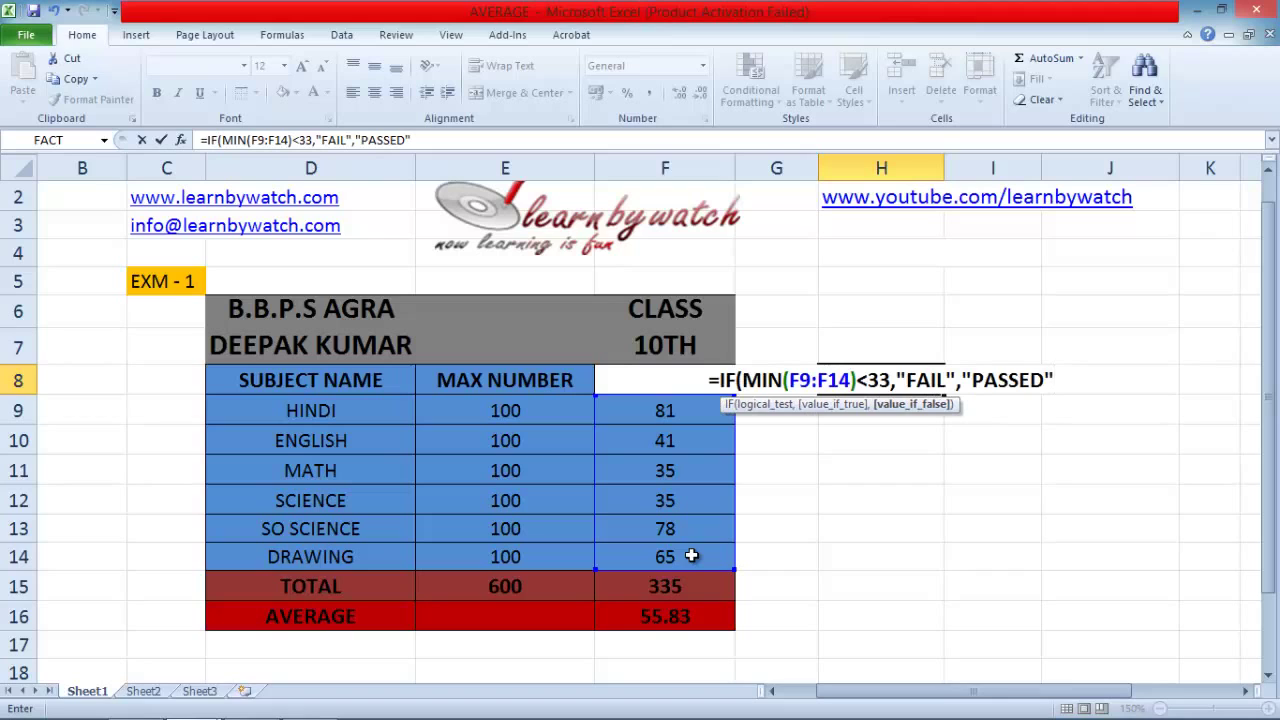
type(")")
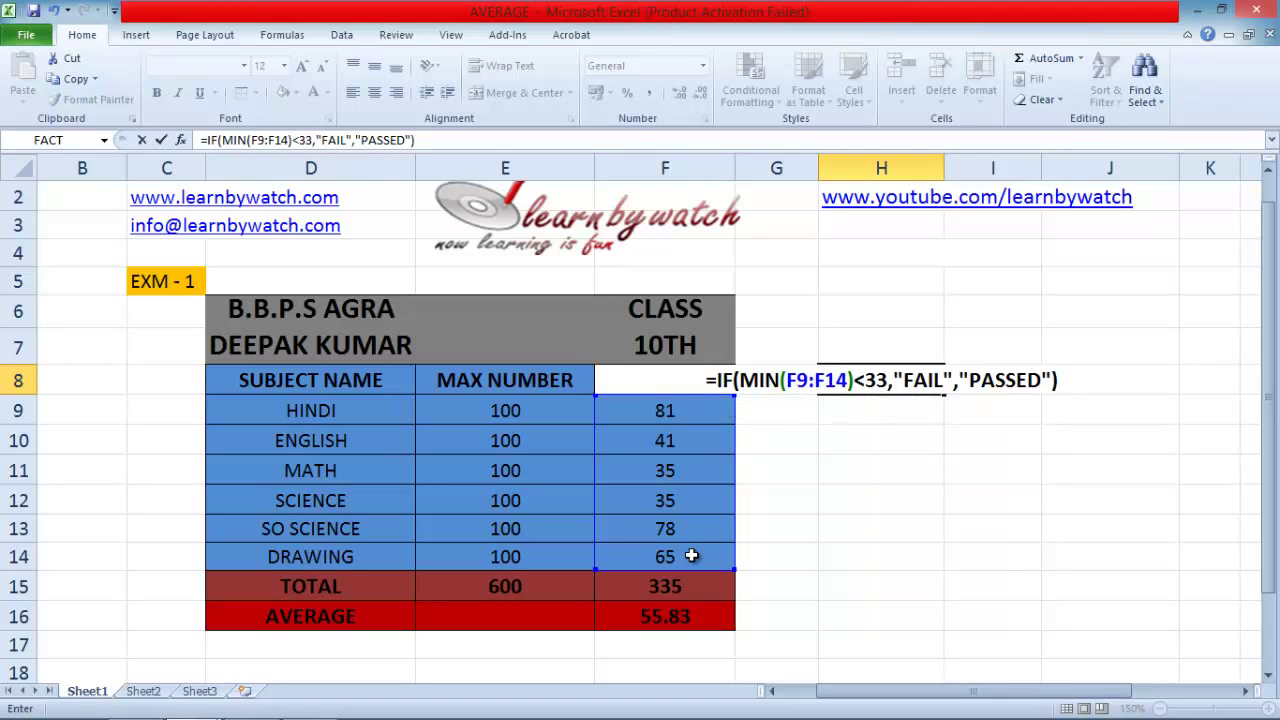
key("Return")
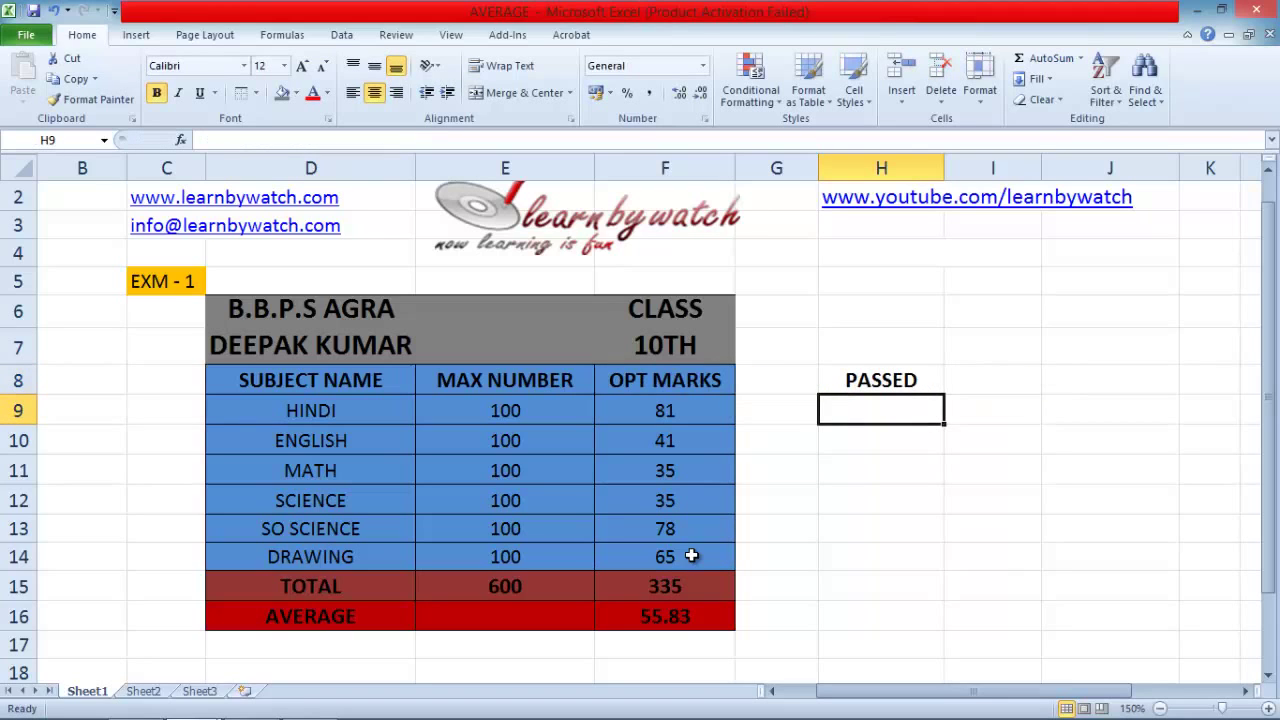
left_click(876, 382)
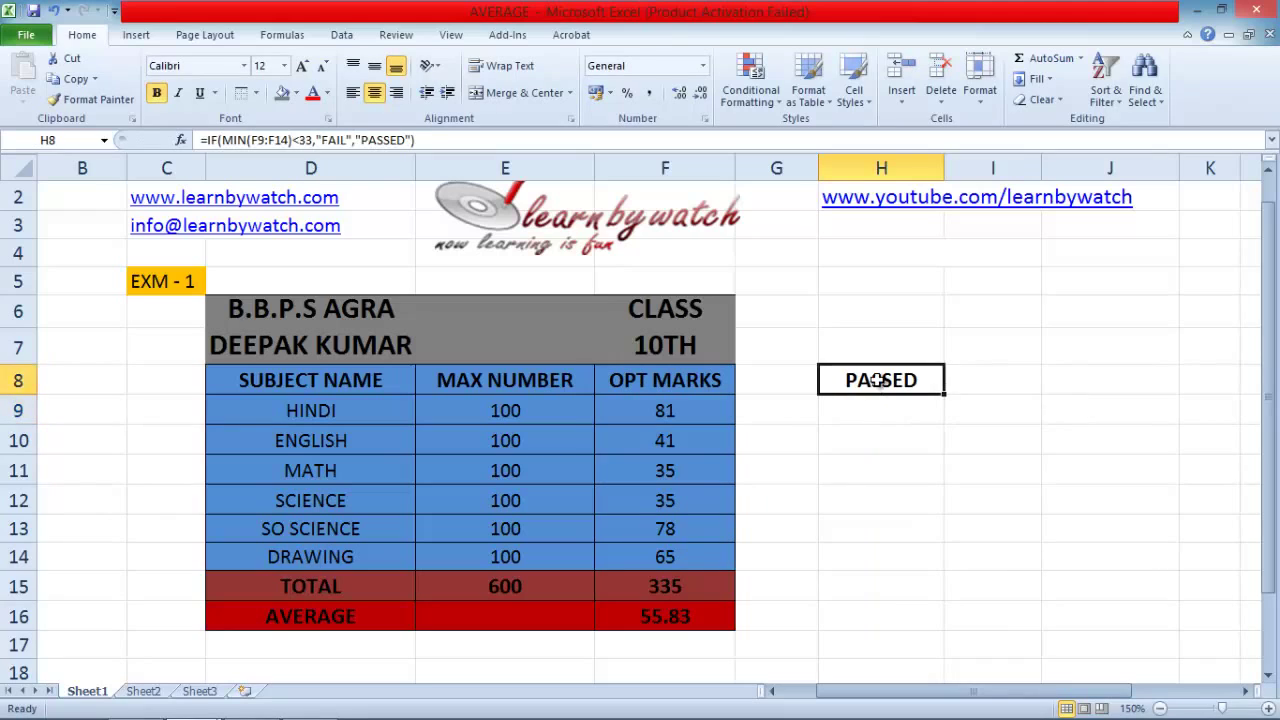
Set the MATH mark in F11 to 30 to test the pass/fail formula with a mark below 33.
left_click(692, 470)
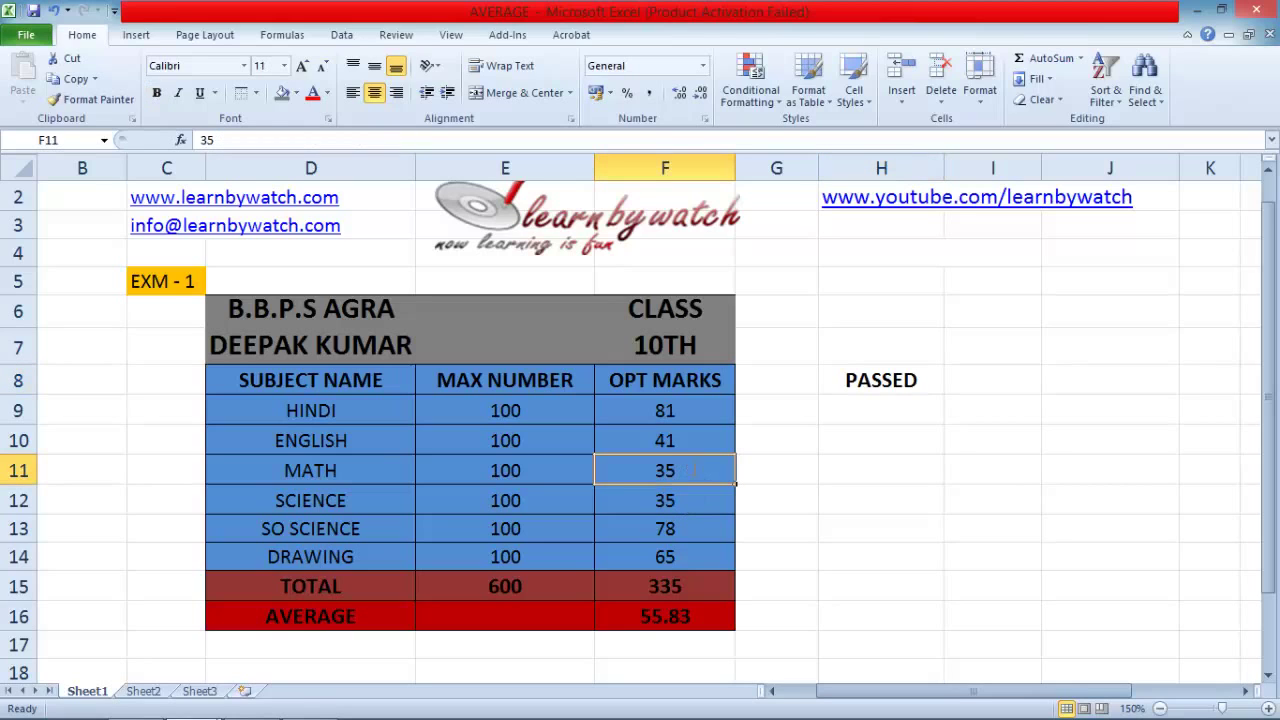
type("30")
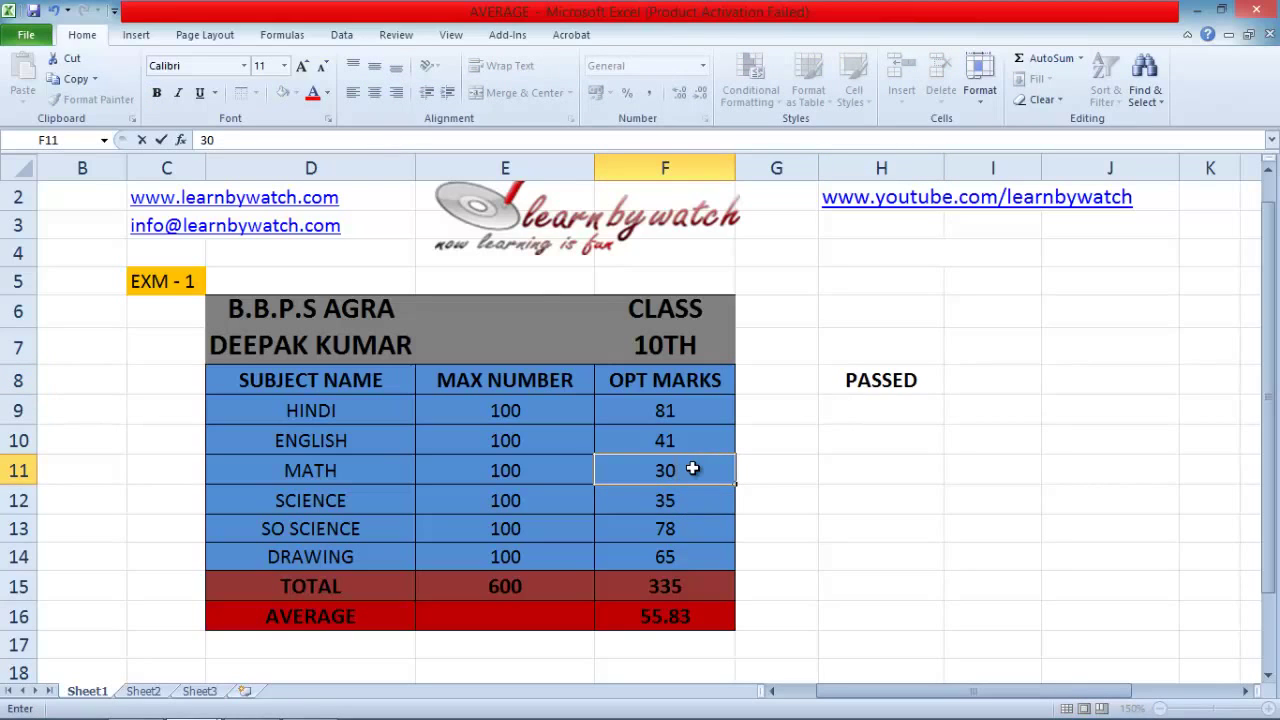
key("Return")
left_click(692, 470)
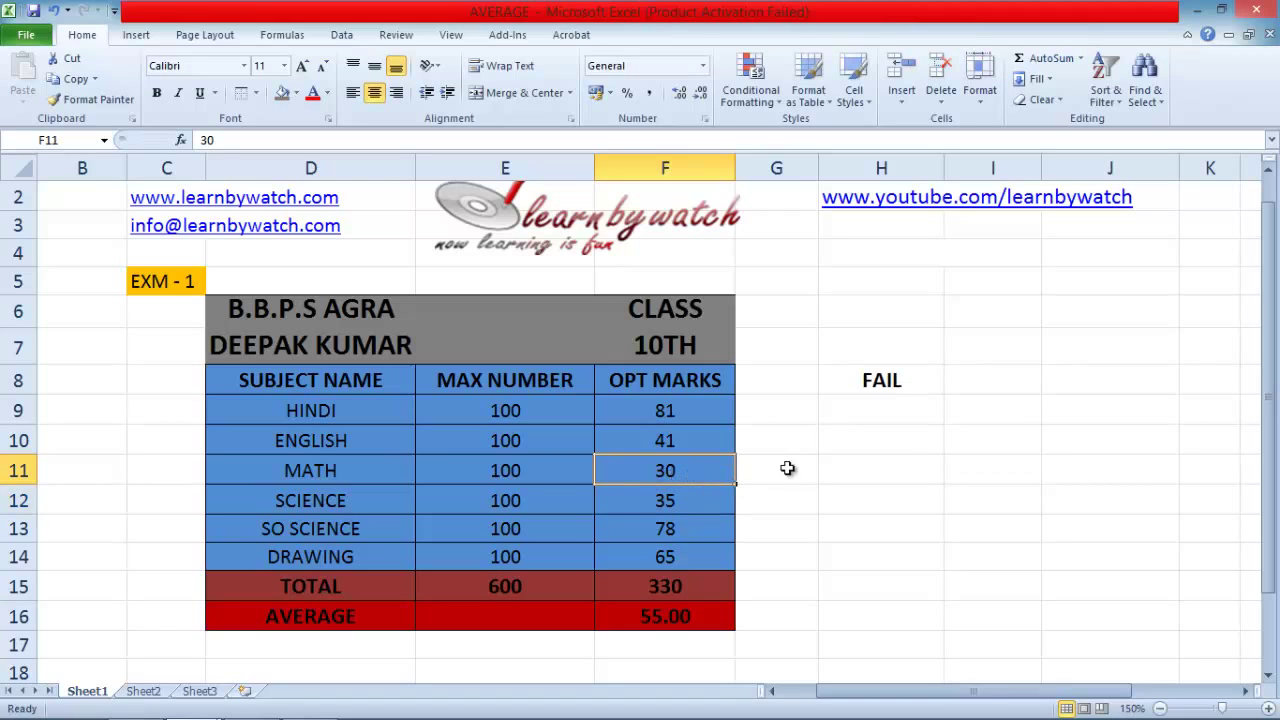
Review the IF formula in H8 and leave it as it is.
left_click(850, 378)
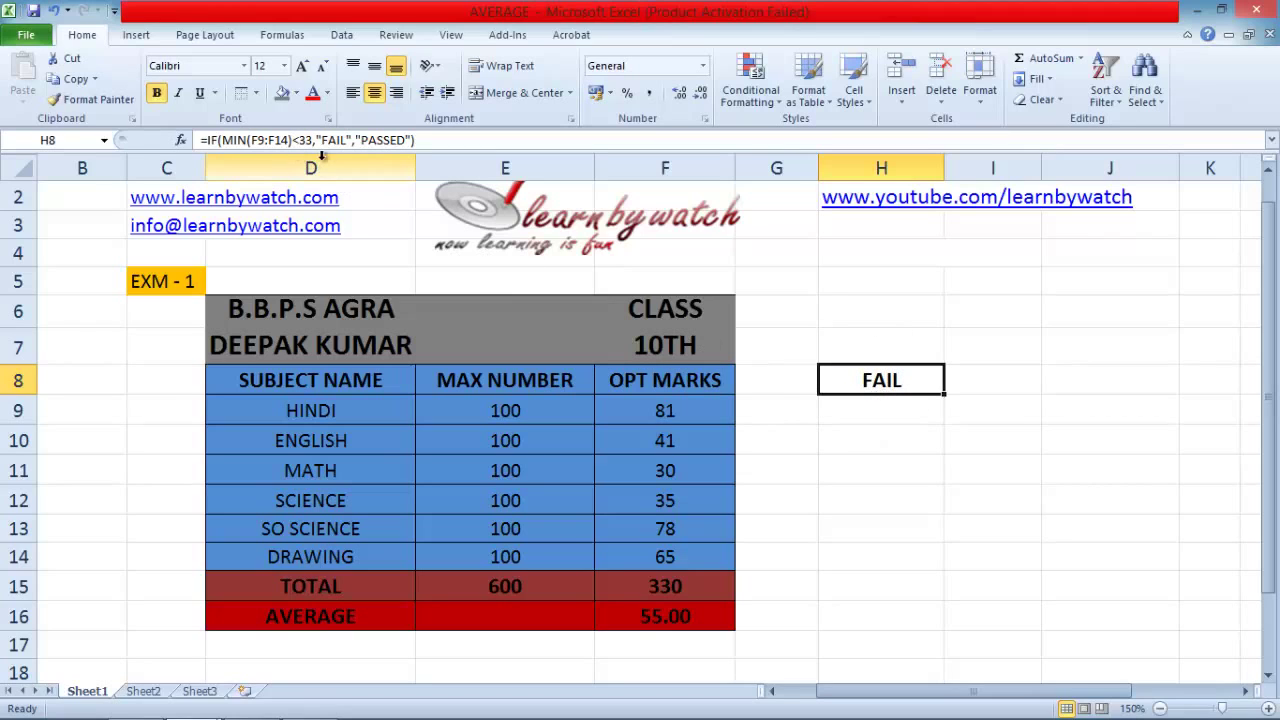
double_click(866, 380)
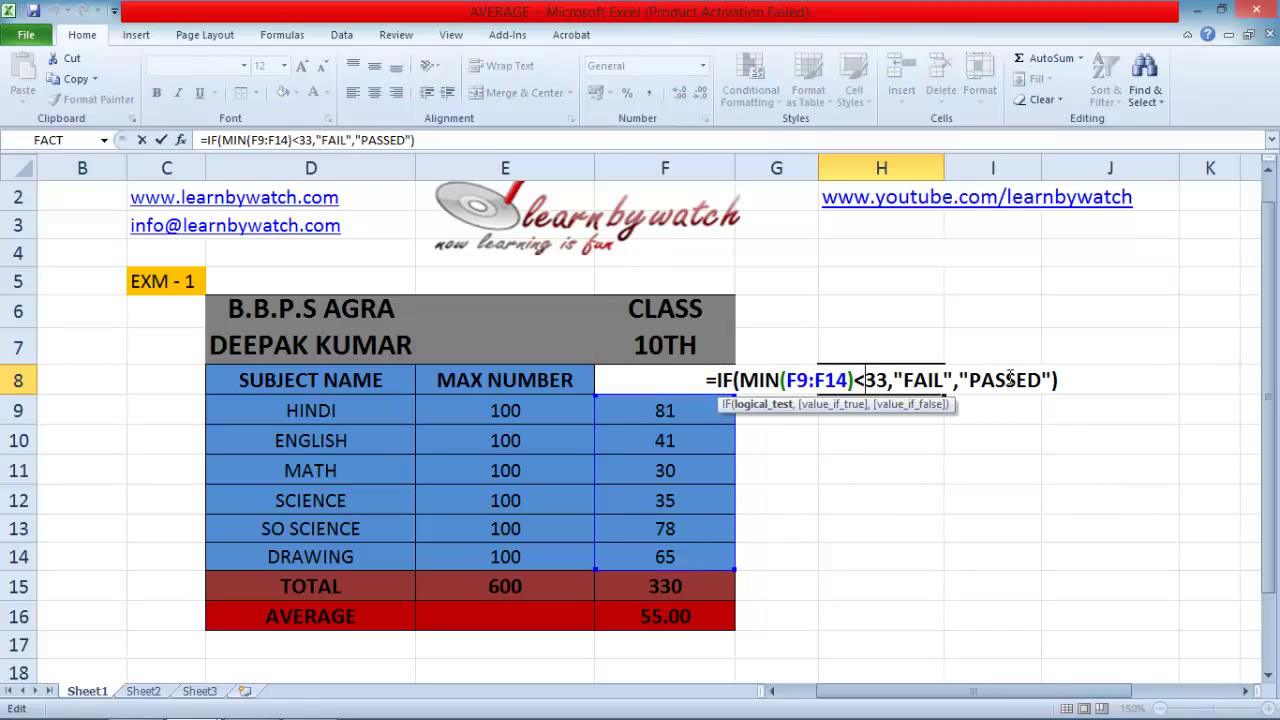
key("Return")
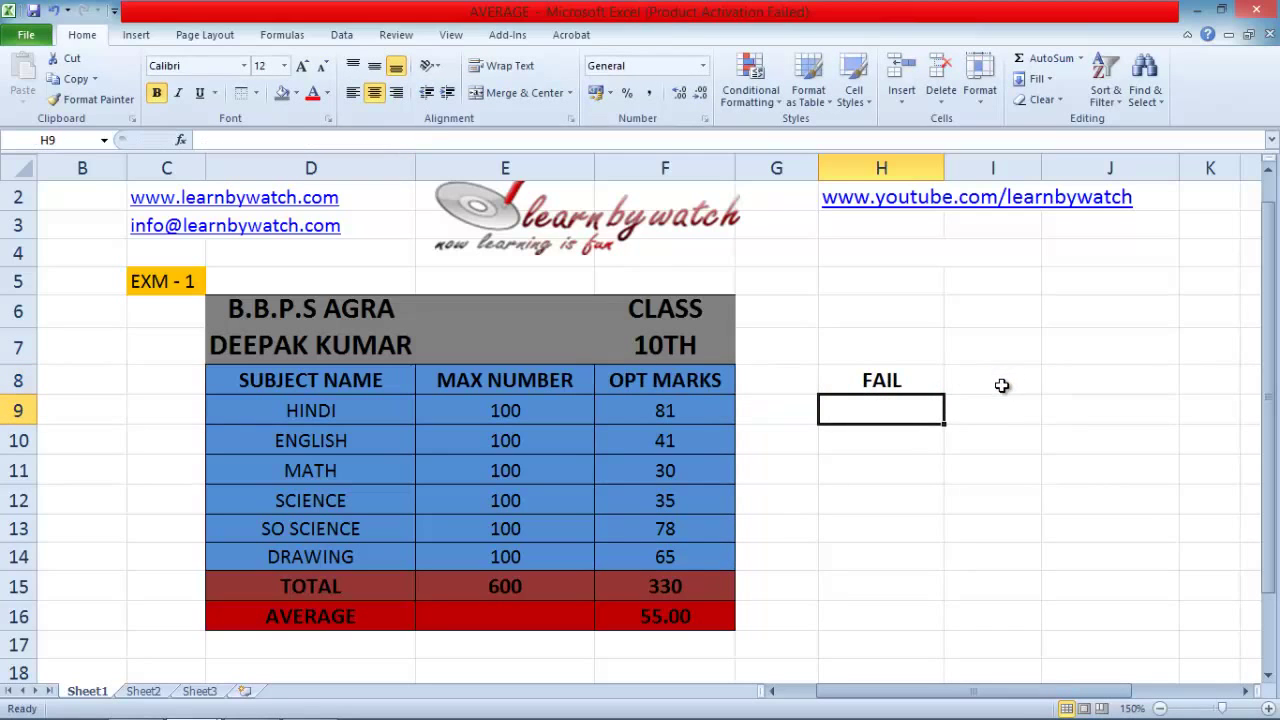
left_click(873, 440)
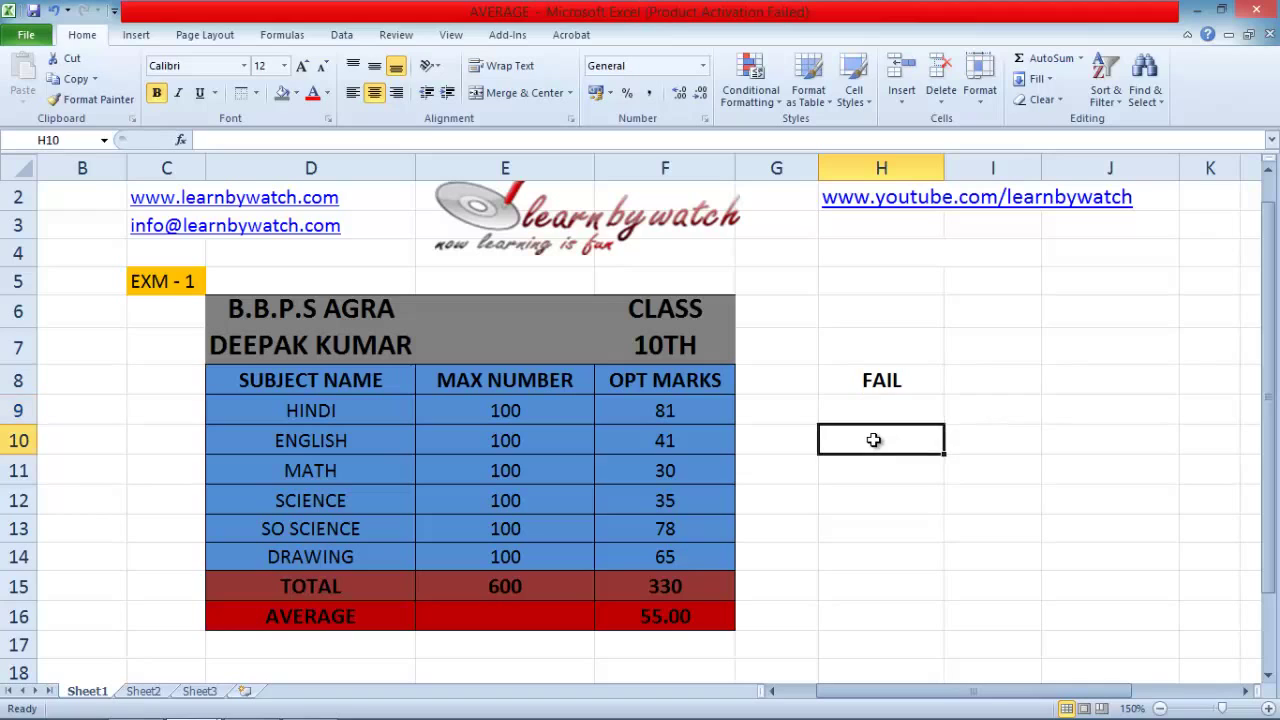
Set the MATH mark in F11 to 45.
left_click(665, 470)
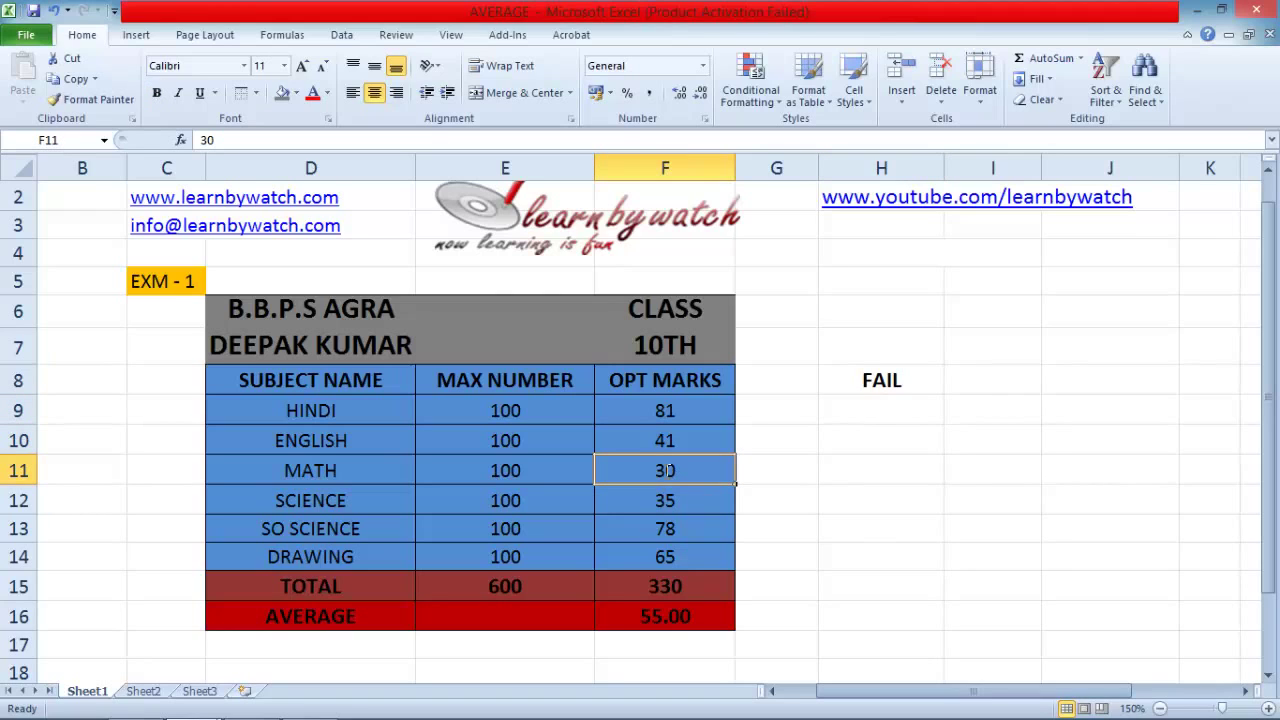
type("45")
key("Return")
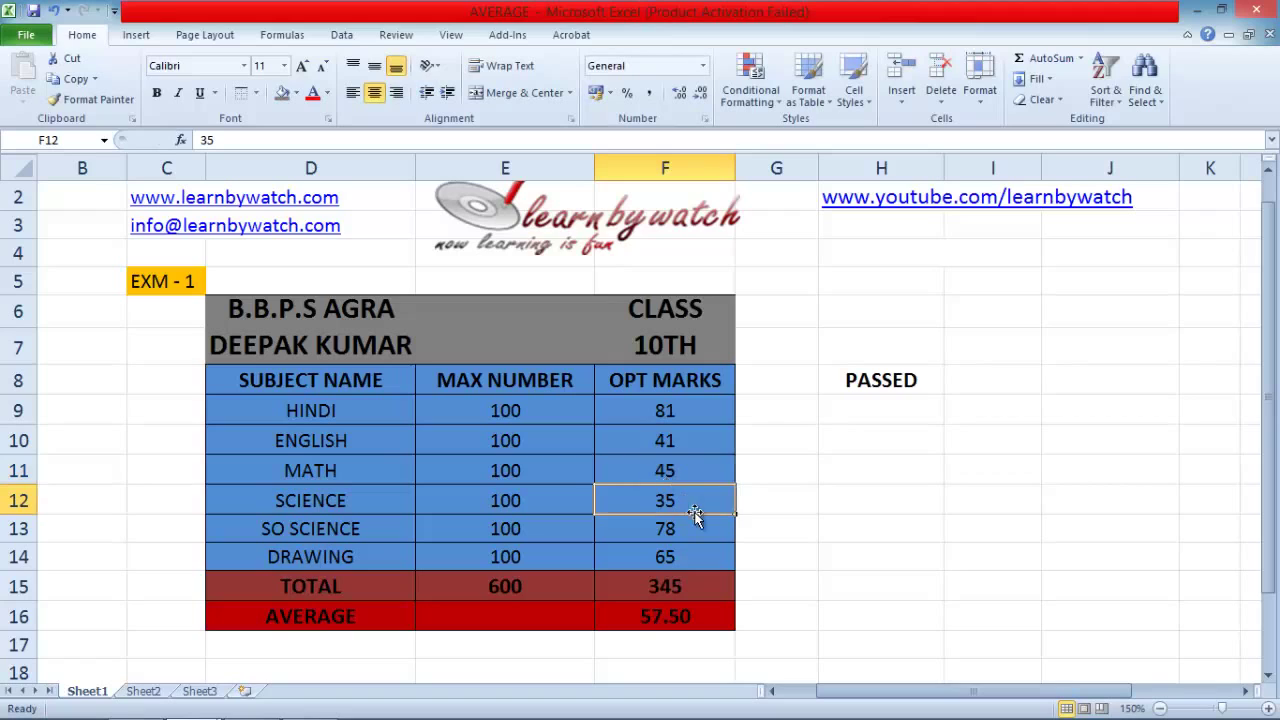
Start an IF formula in H10 that returns "FIRST" when the average in F16 is at least 60.
left_click(844, 449)
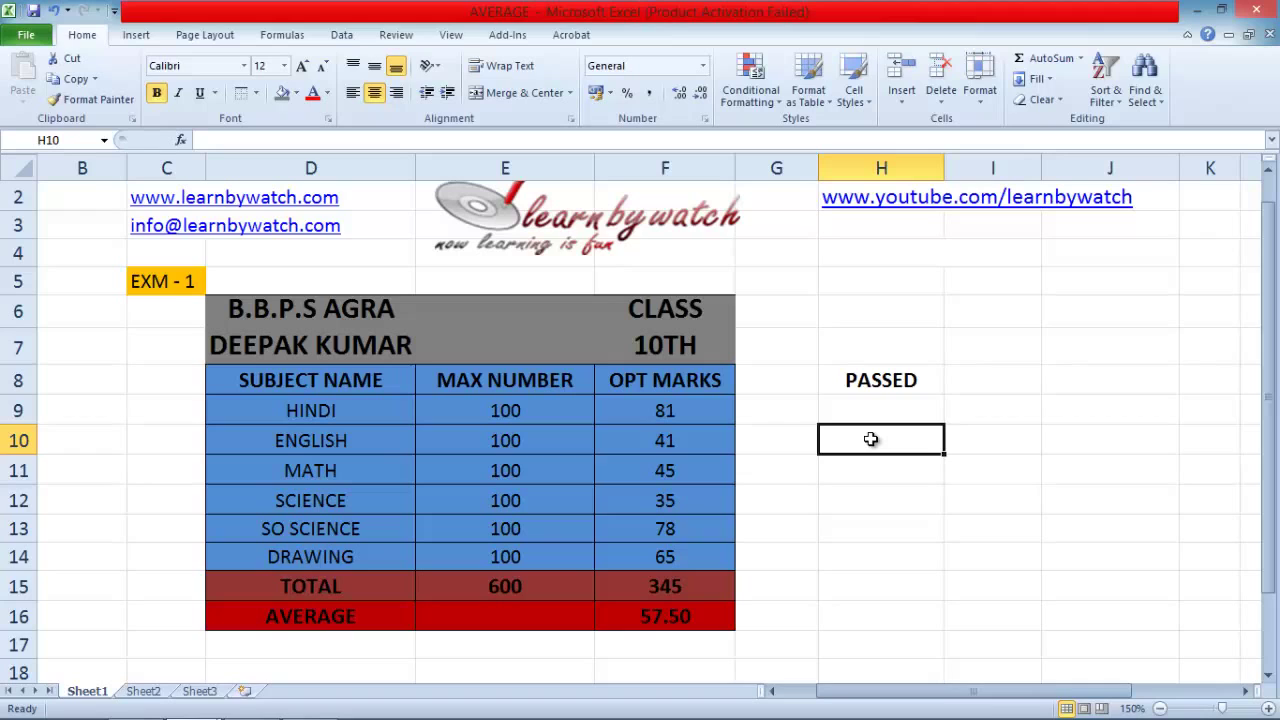
type("=I")
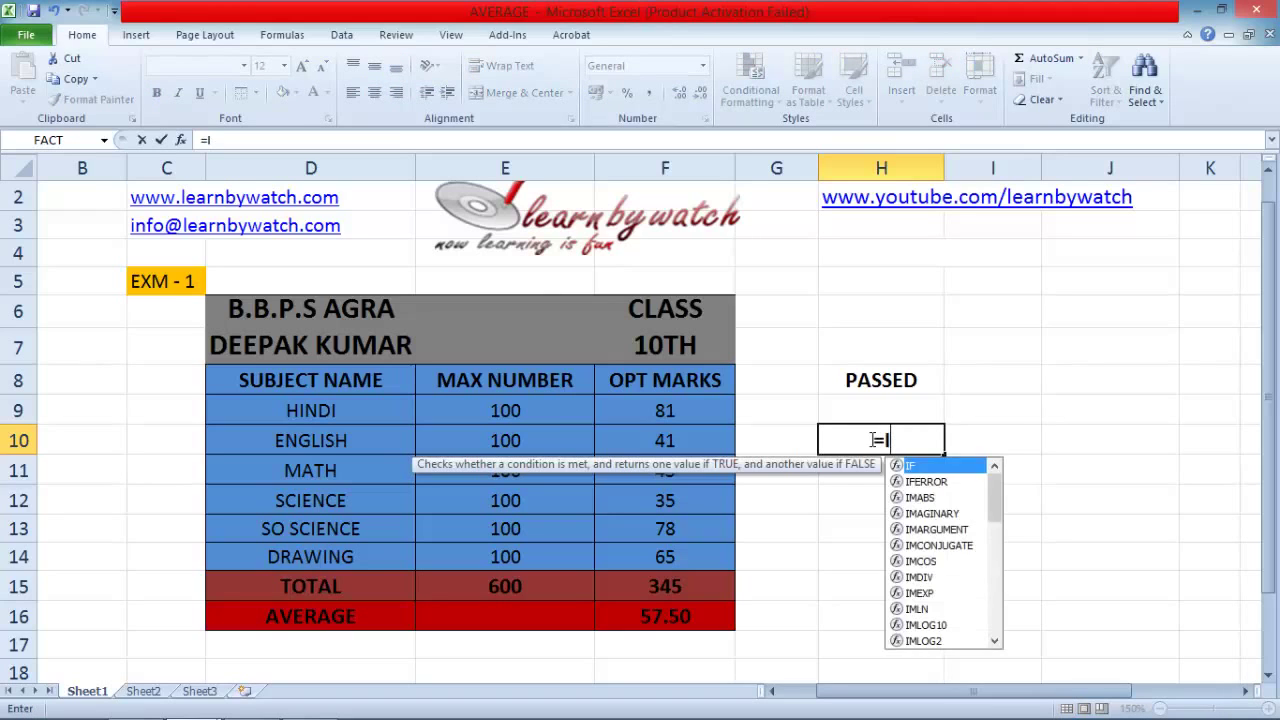
type("F(")
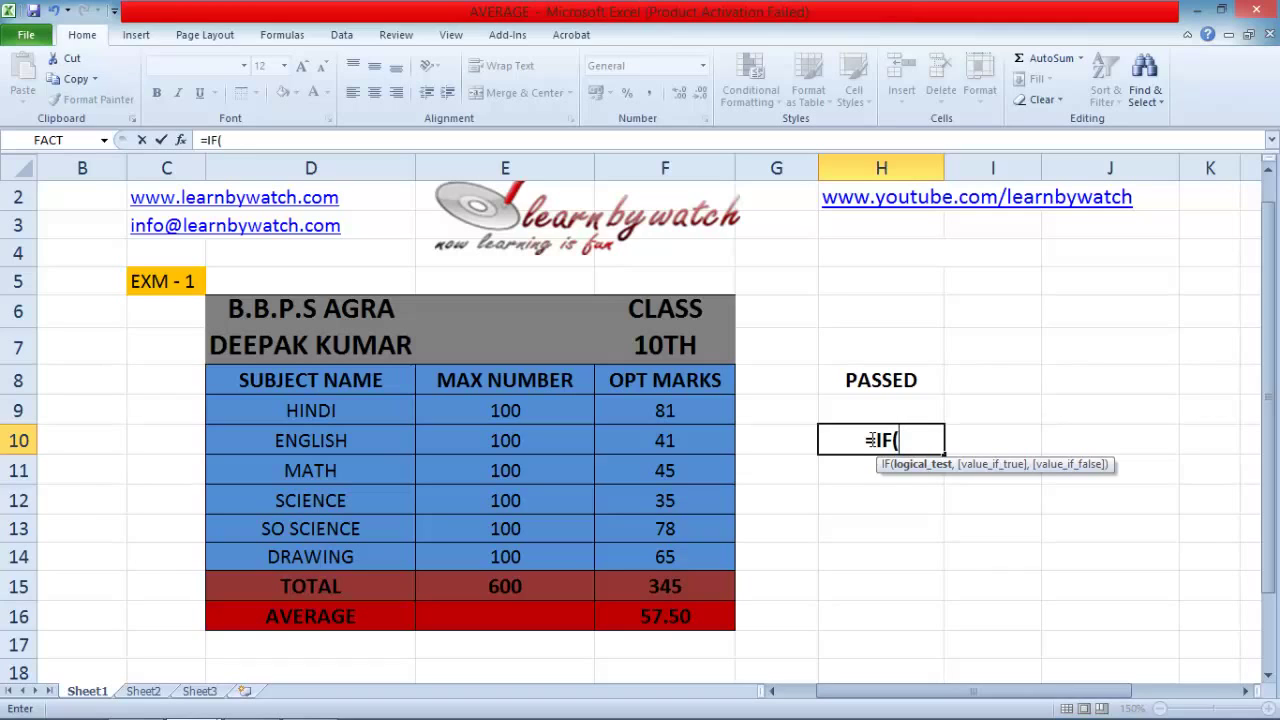
left_click(652, 619)
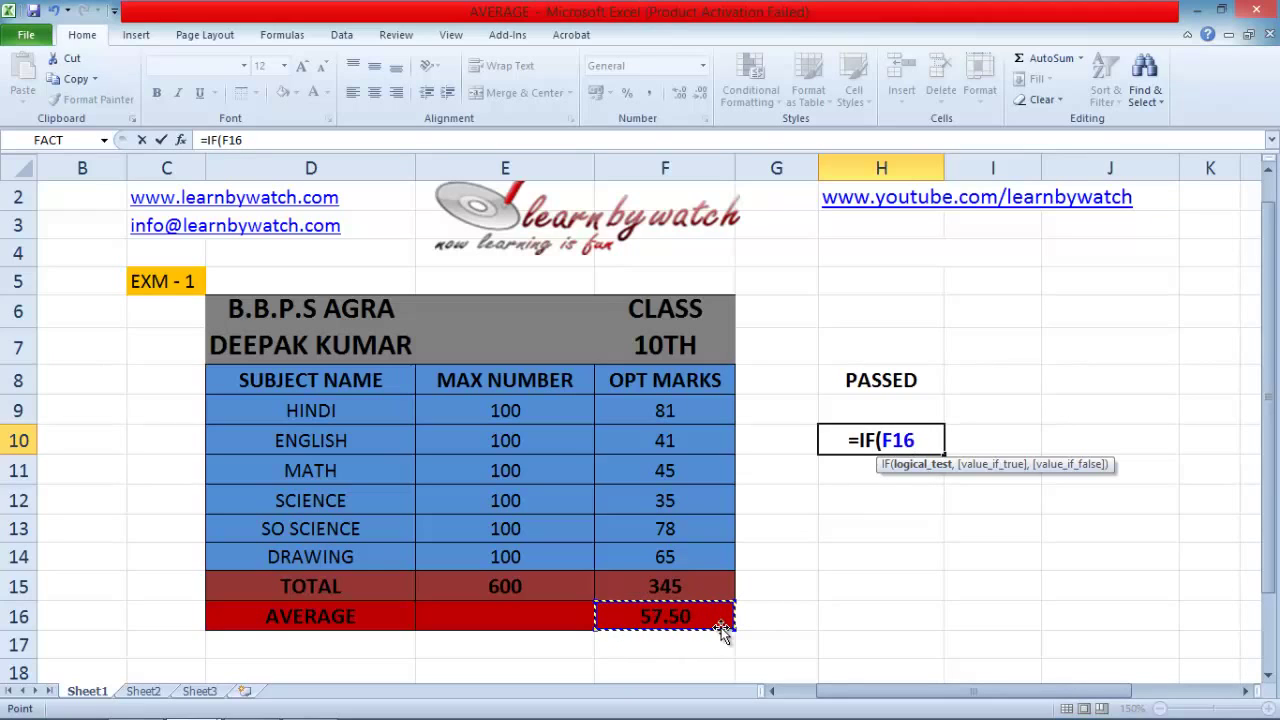
type(">")
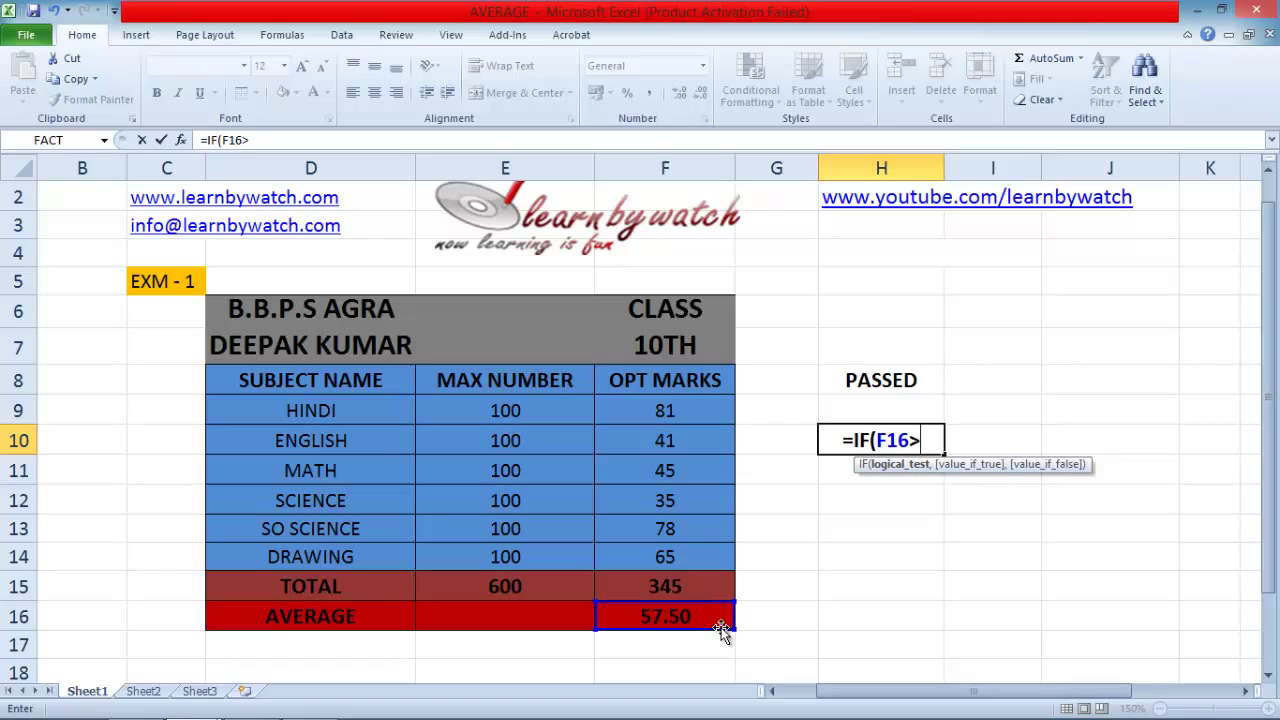
type("=")
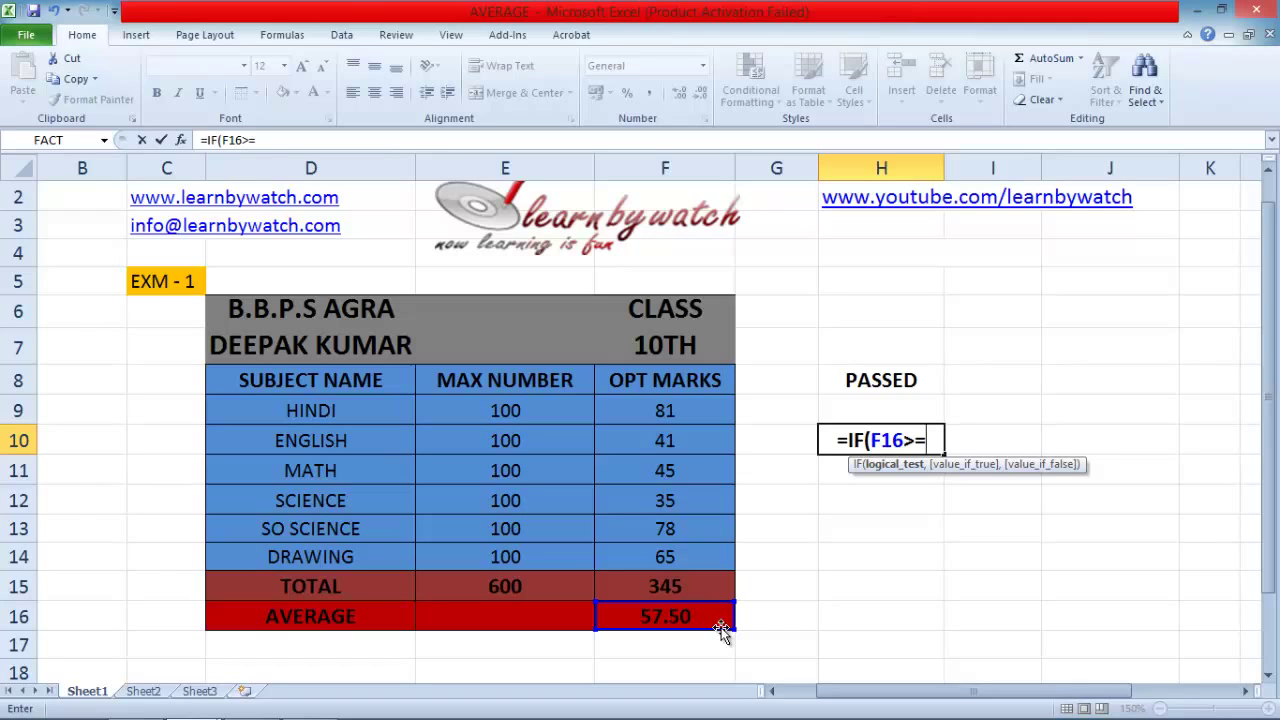
type("60")
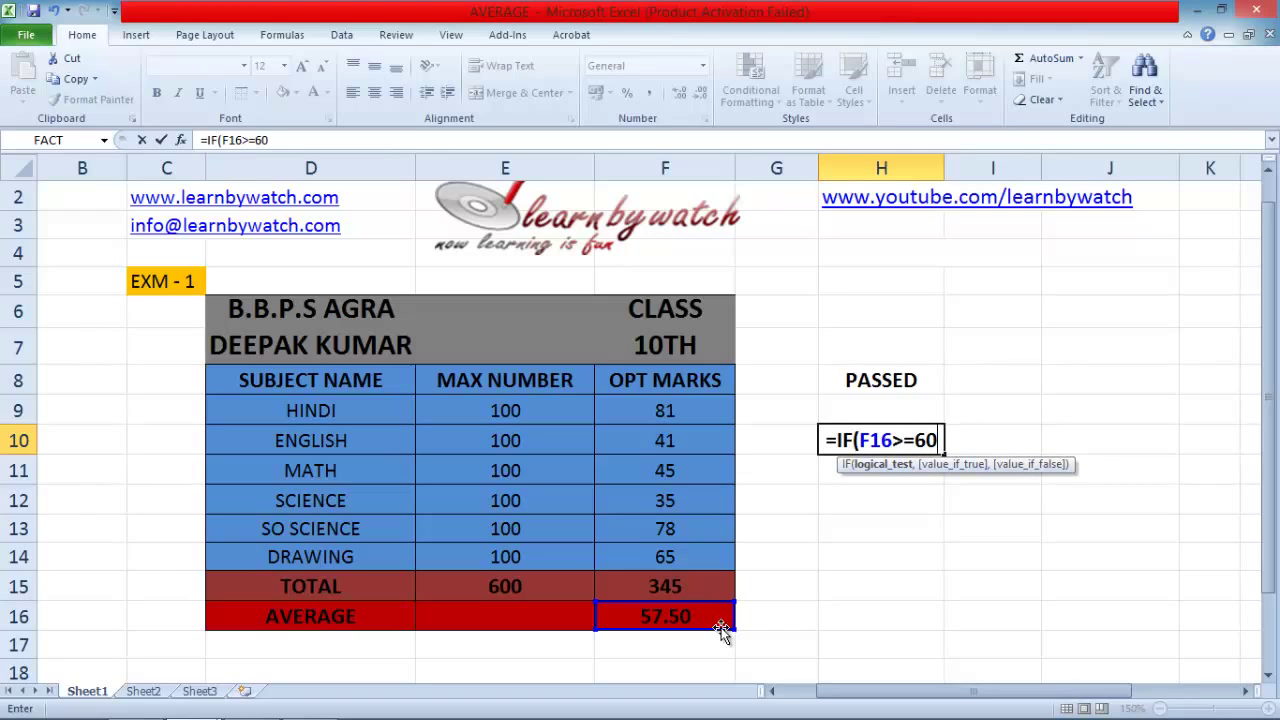
type(",")
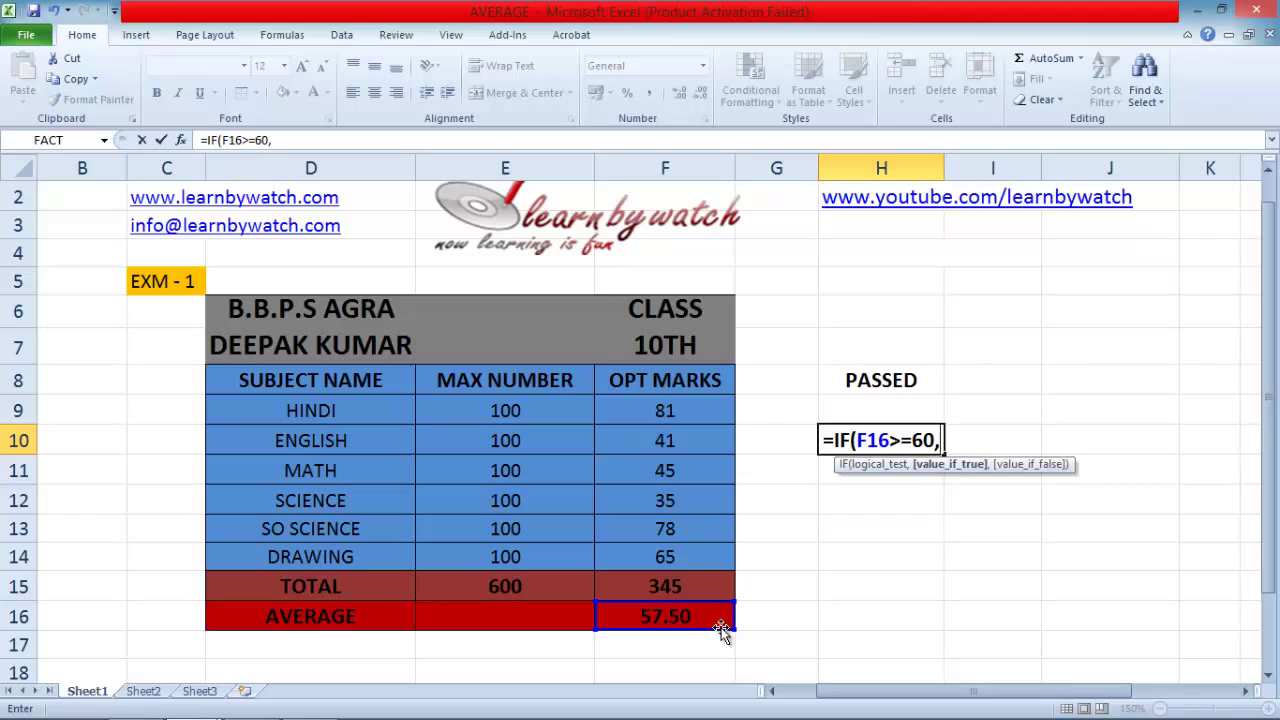
type("\"FI")
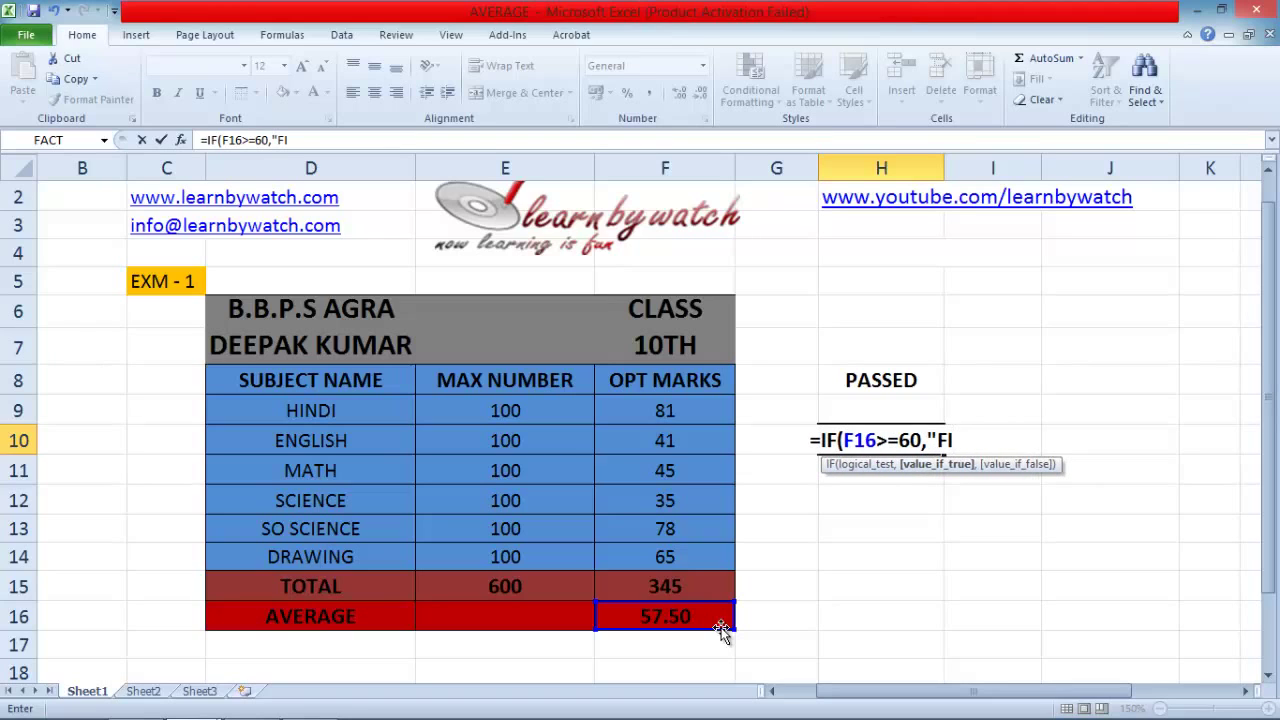
type("RST\"")
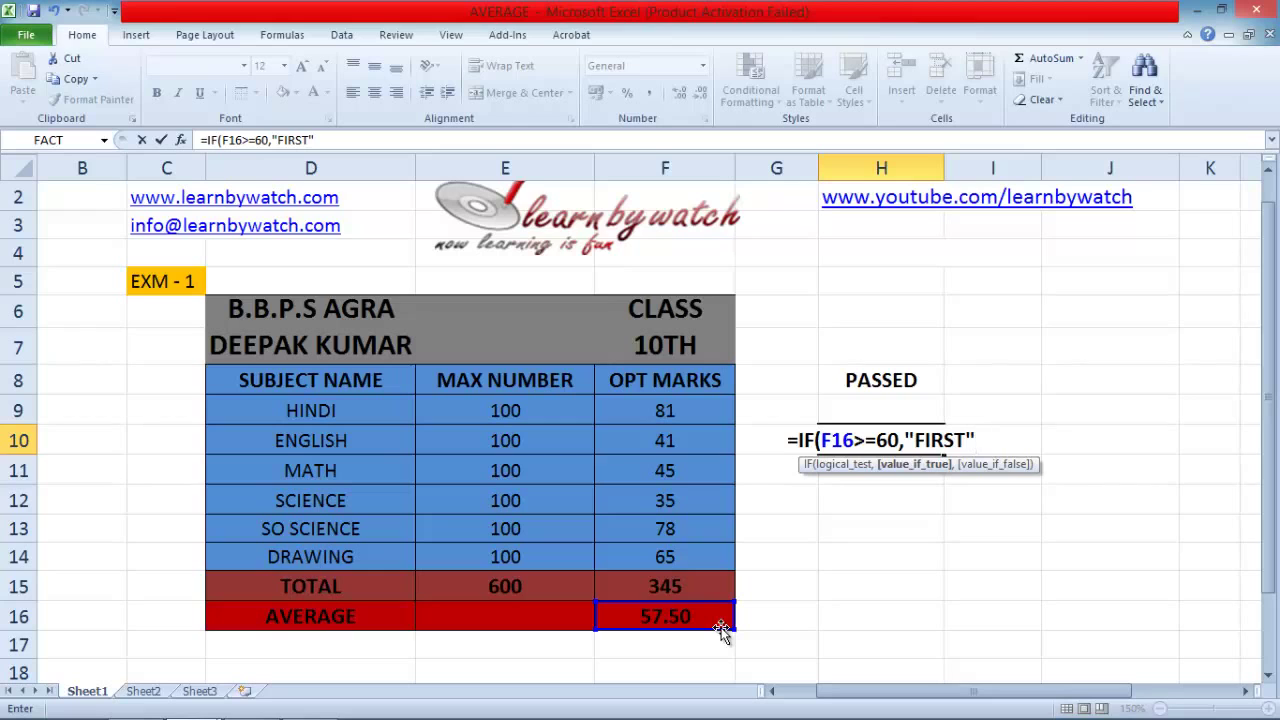
Nest a second IF as the false value in H10, returning "SECOND" when F16 is at least 45.
type(",")
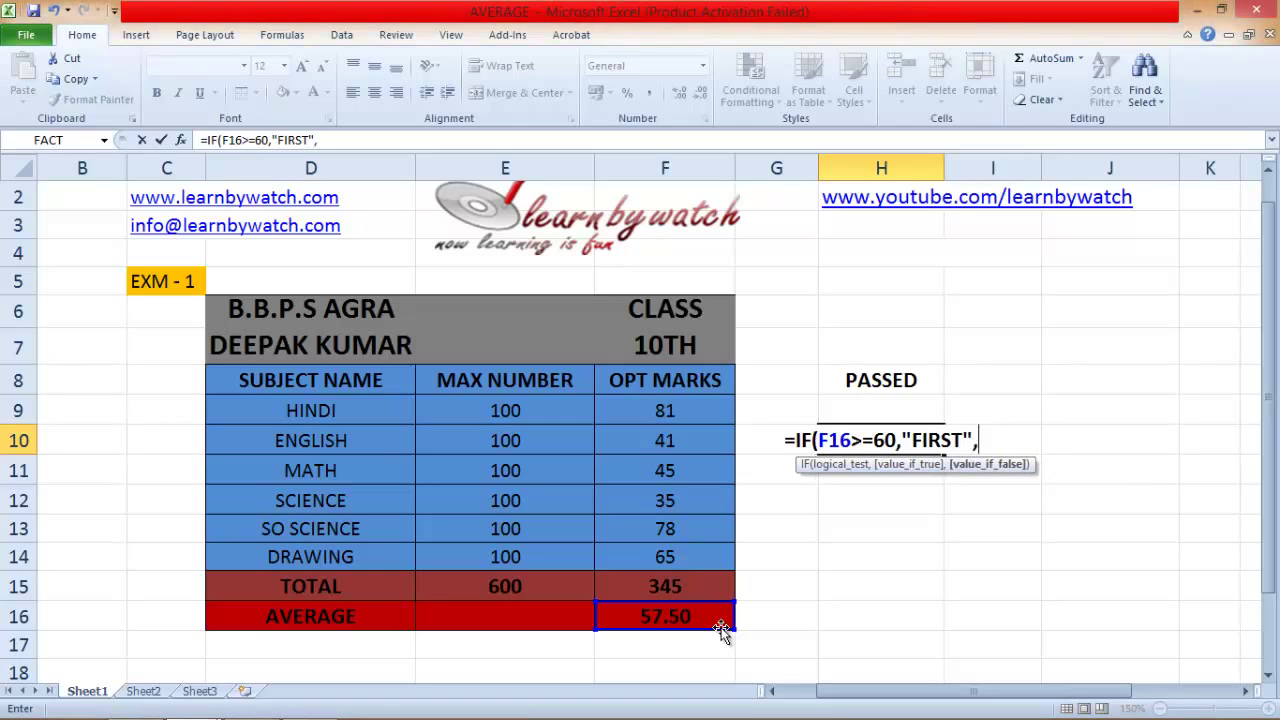
type("IF(")
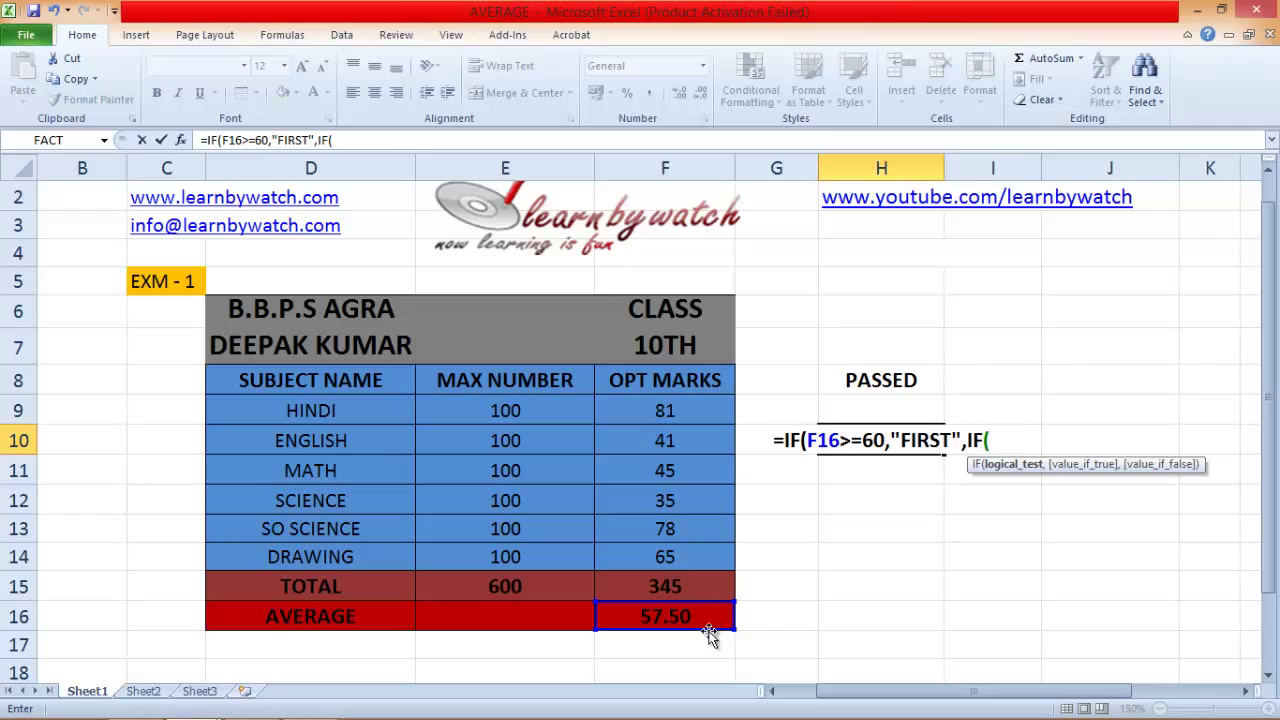
left_click(706, 617)
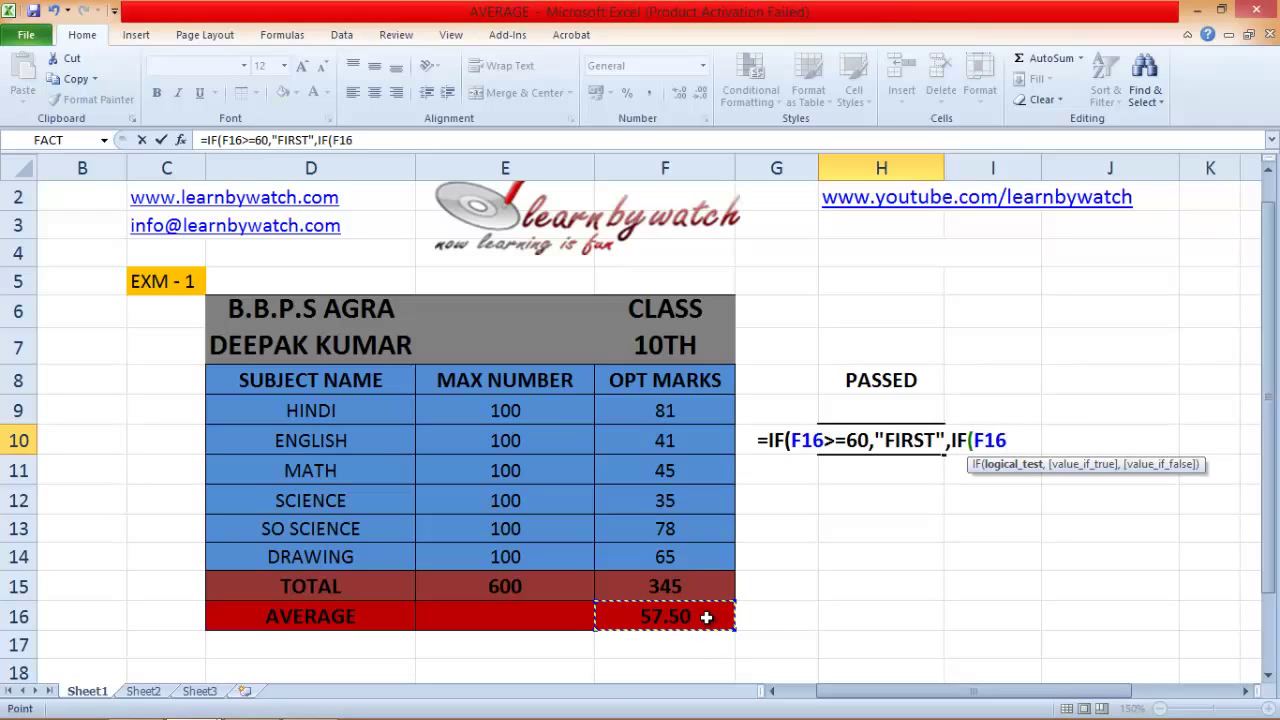
type("=45")
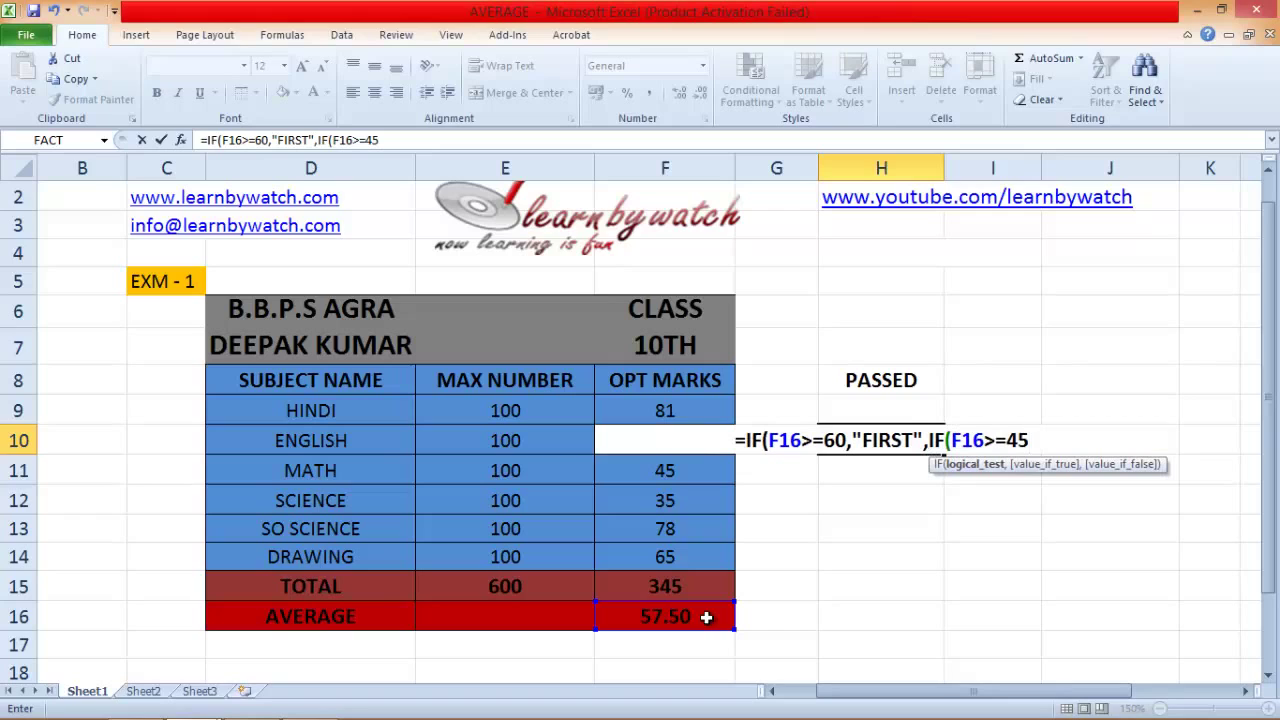
type(",")
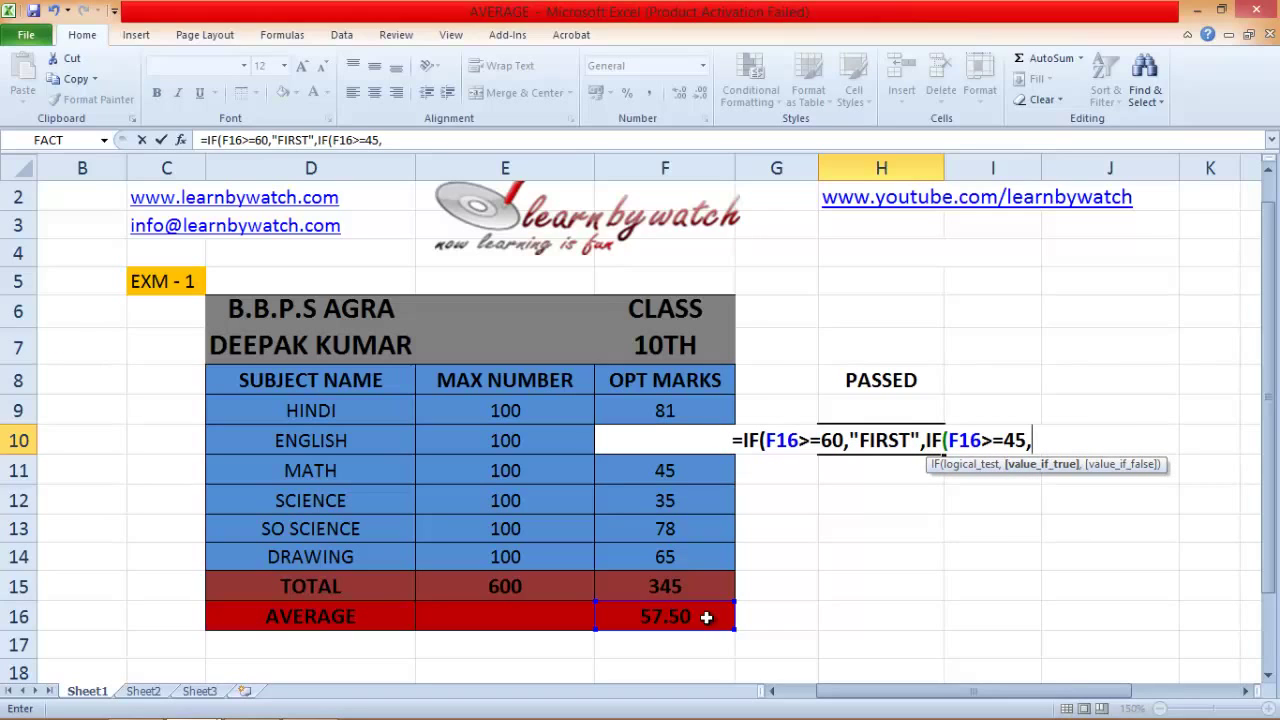
type("\"")
type("SEC")
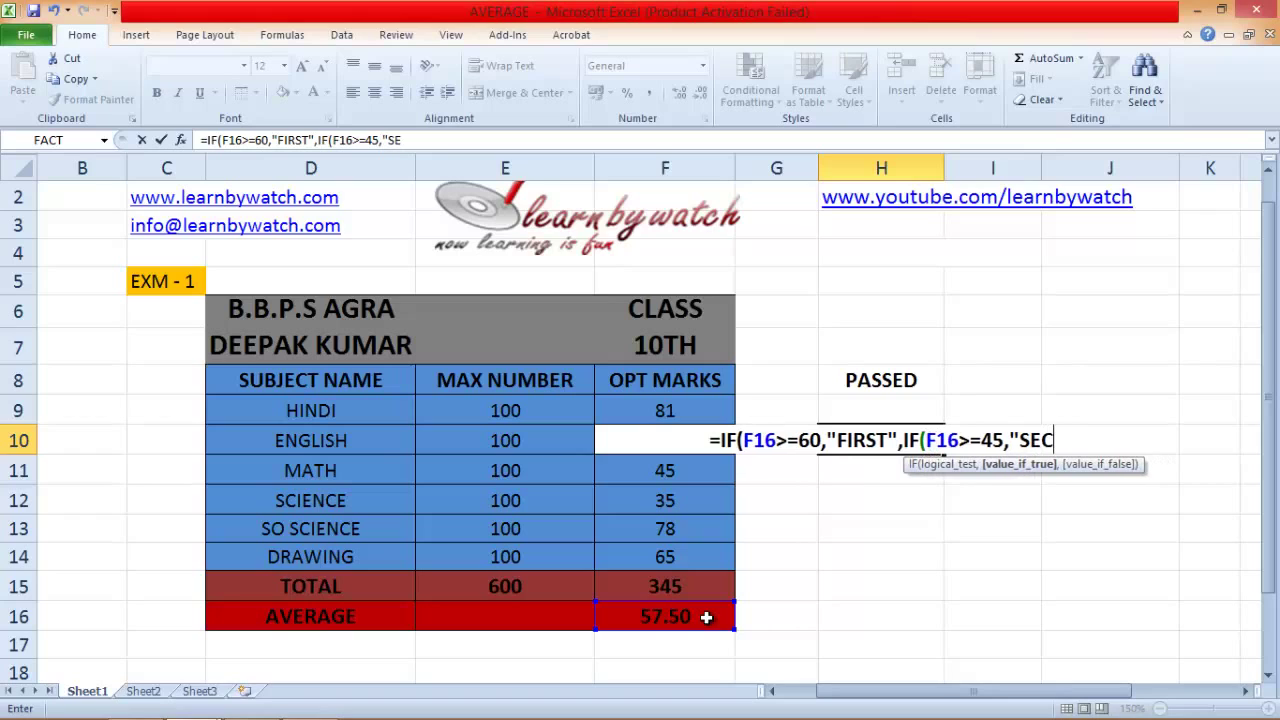
type("OND\"")
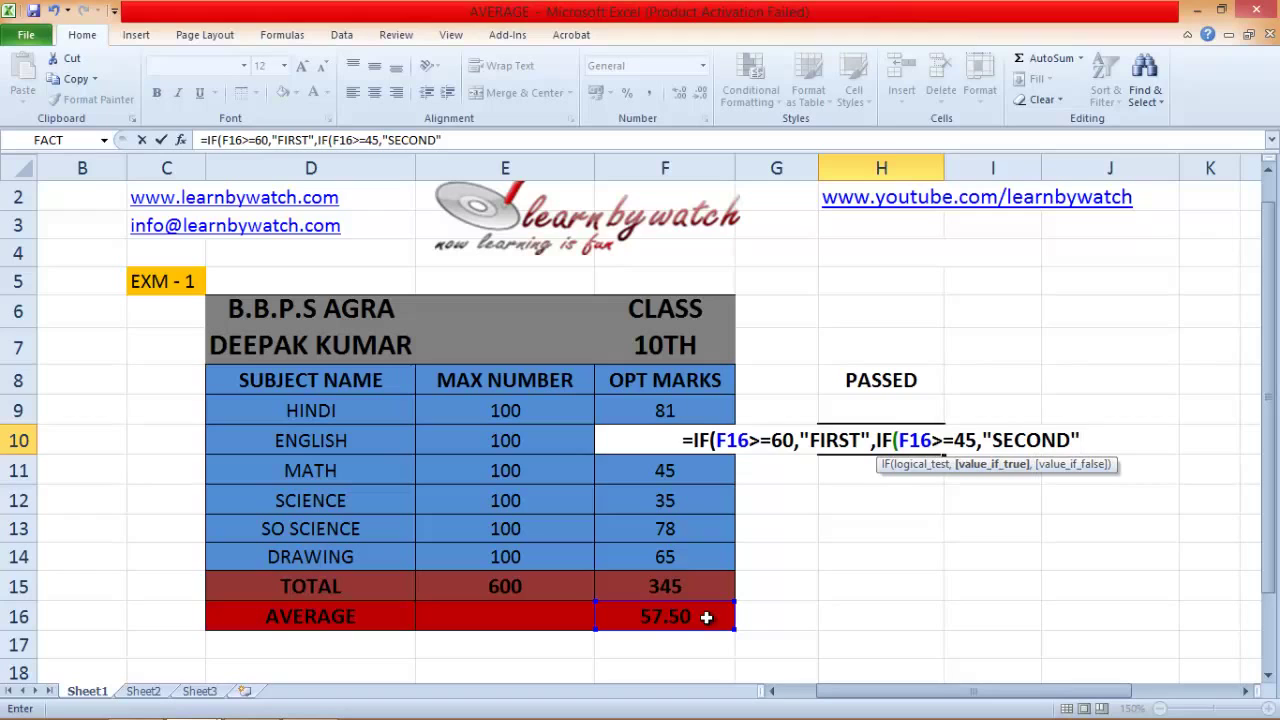
Nest a third IF in the H10 formula that returns "THIRED" when F16 is at least 33.
type(",")
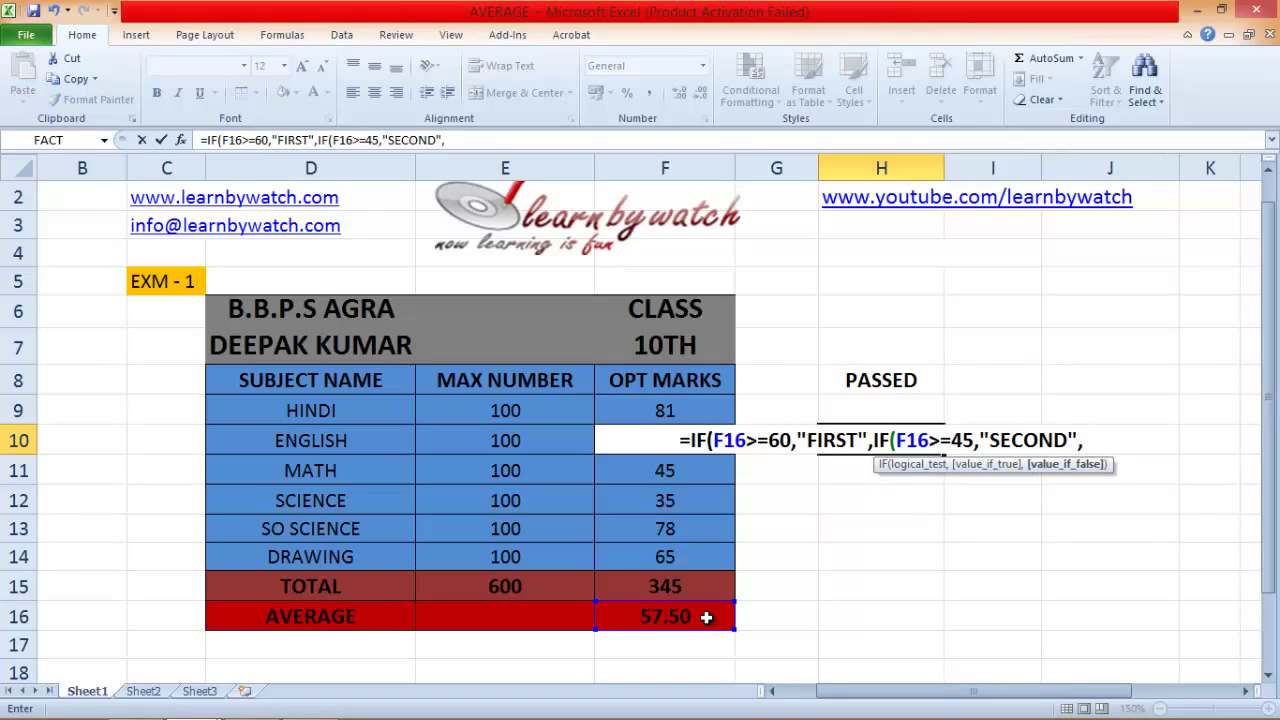
type("IF(")
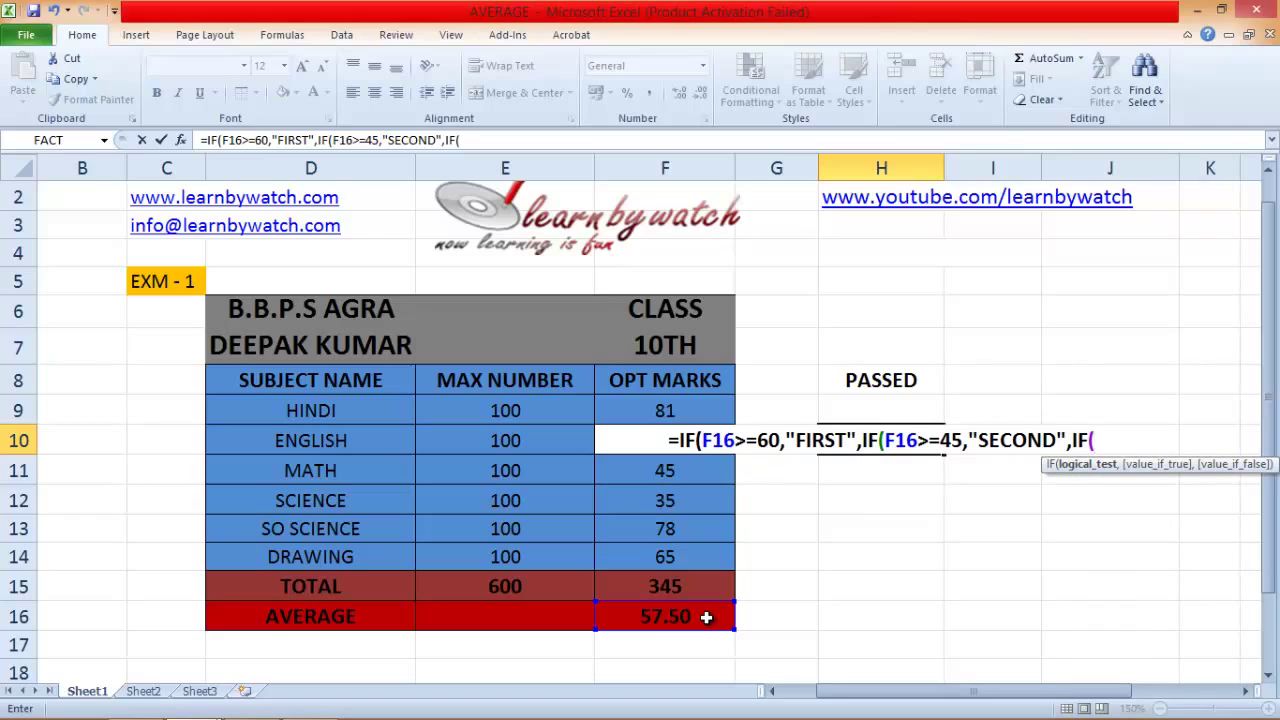
left_click(706, 617)
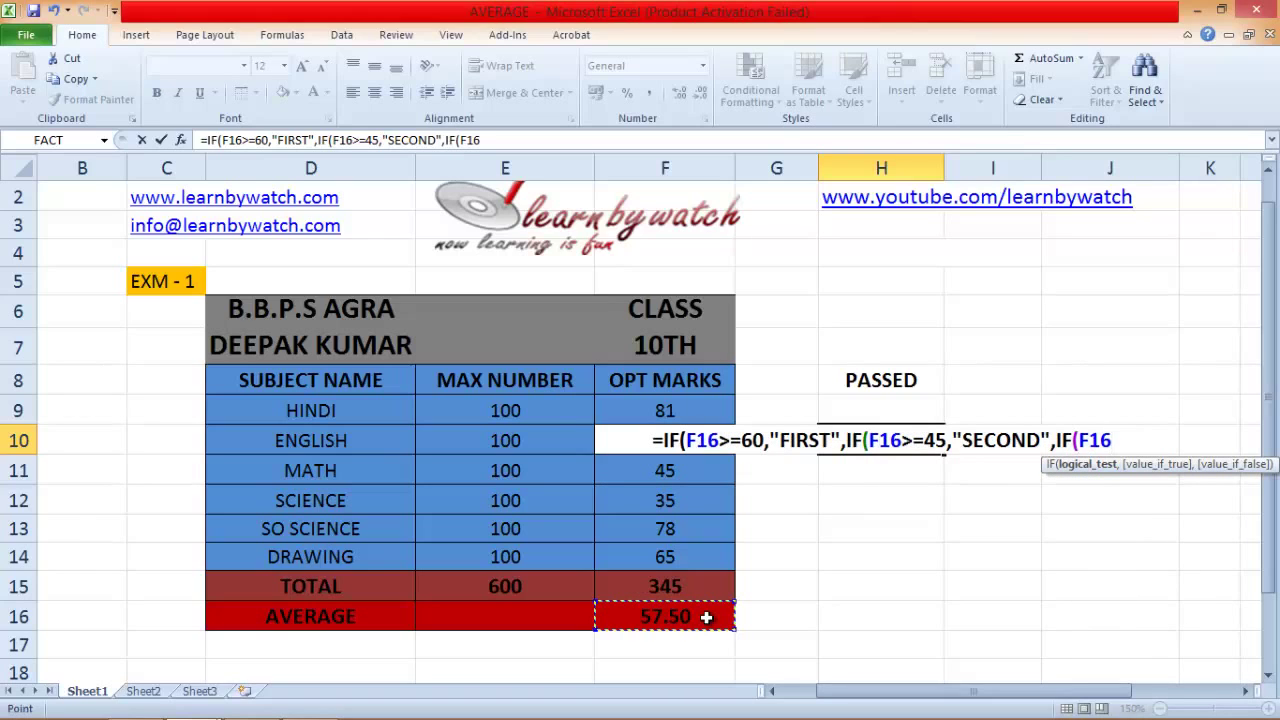
type(">=")
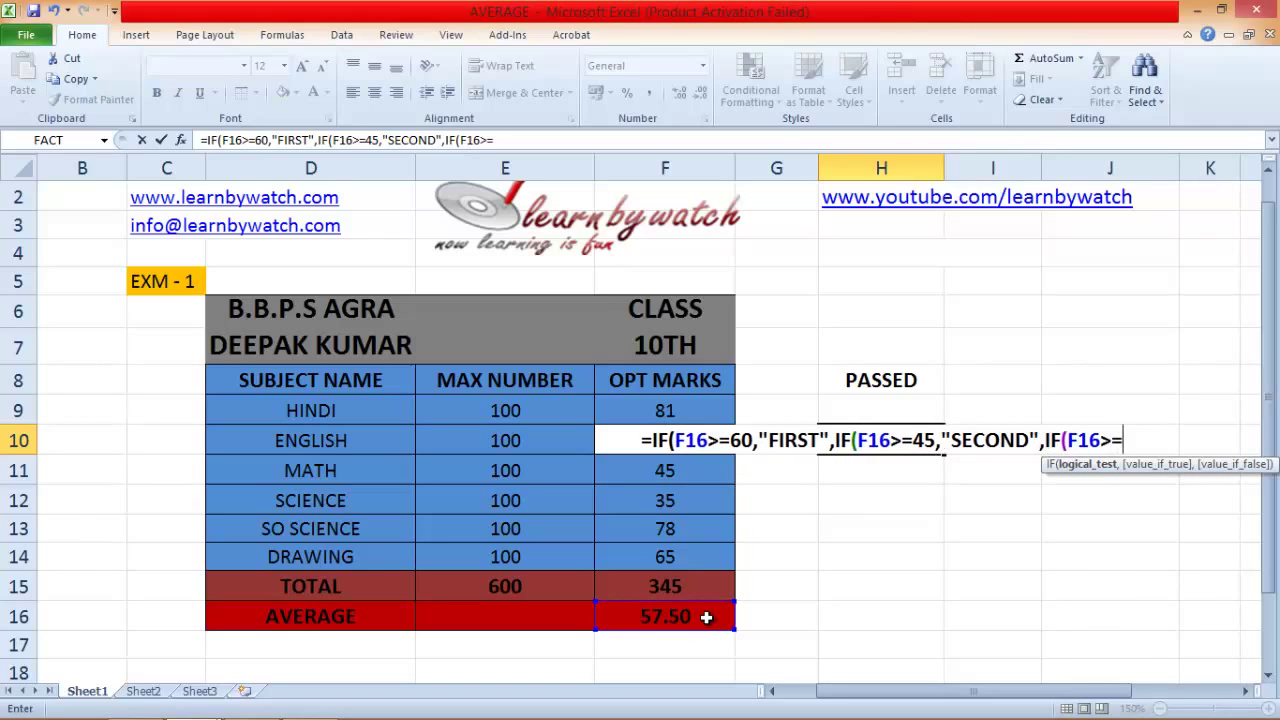
type("33")
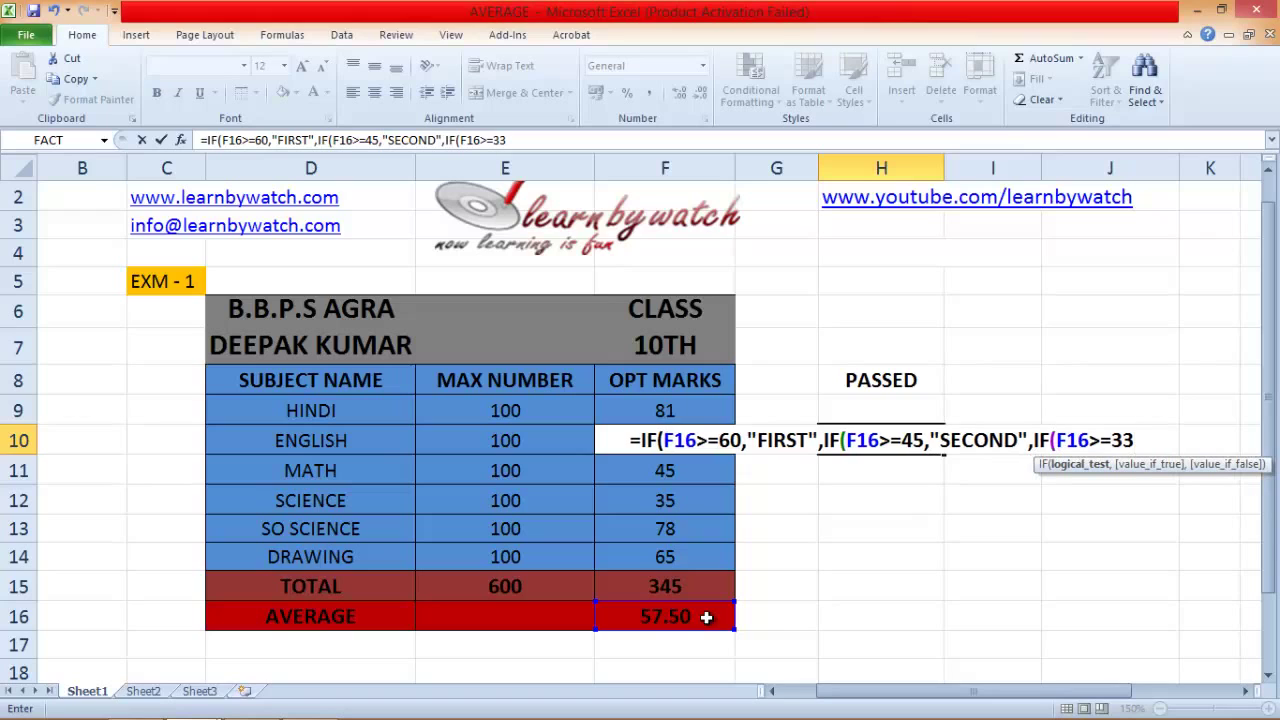
type(",")
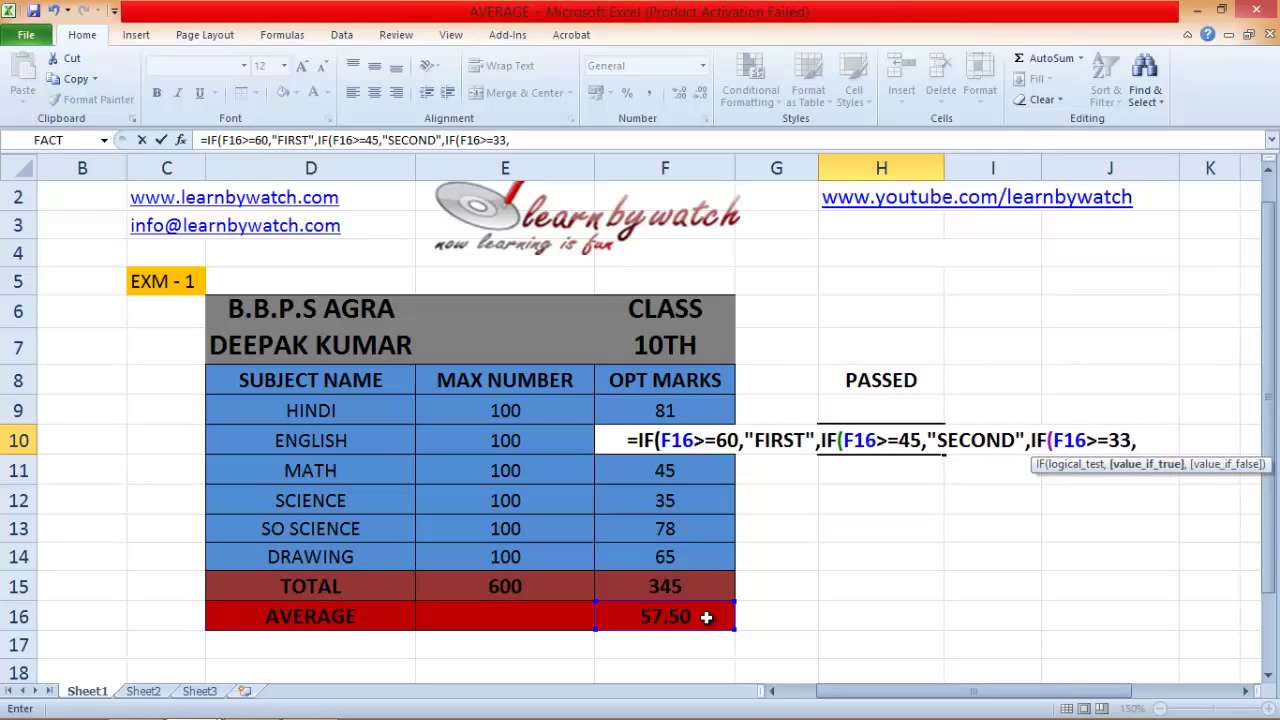
type("\"TH")
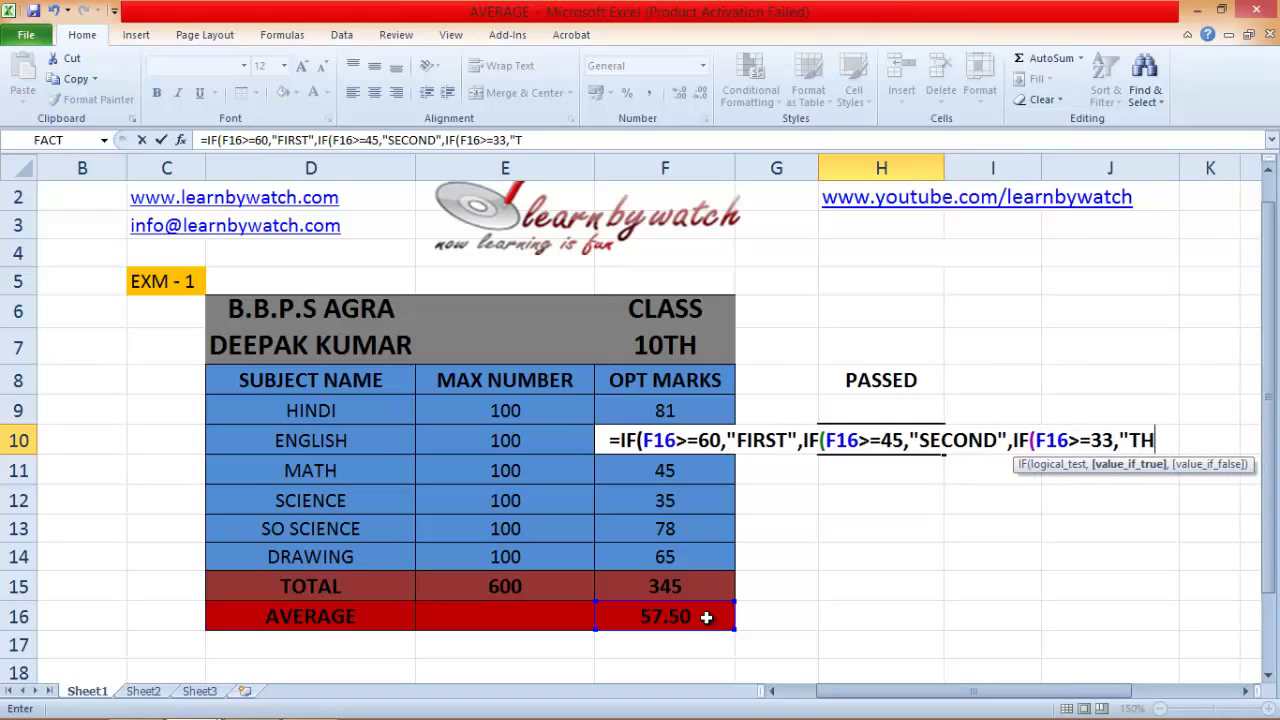
type("IRED")
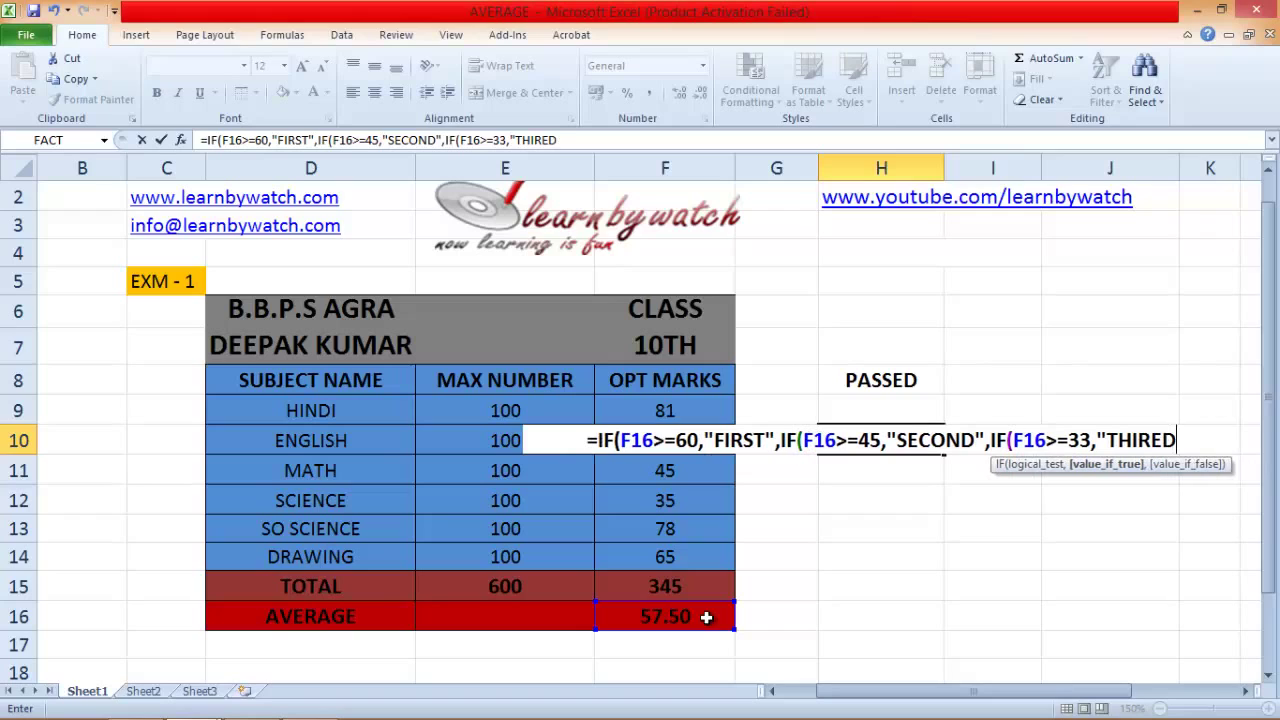
type("\"")
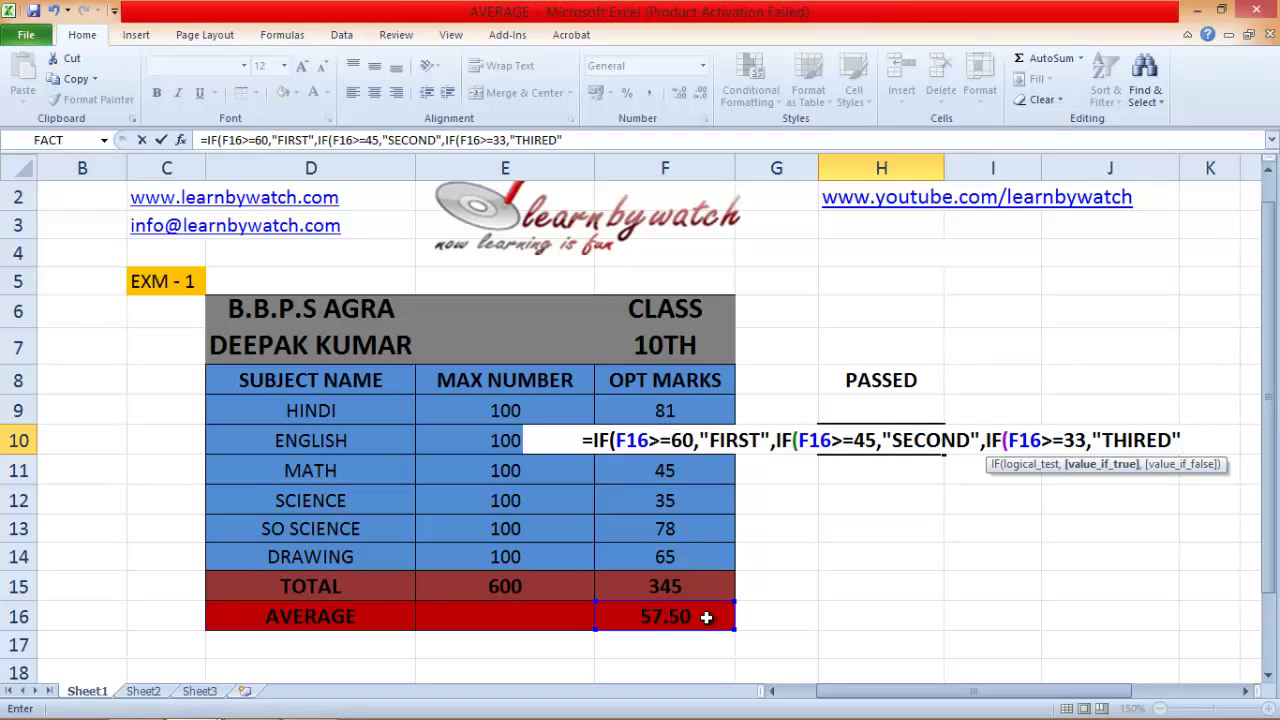
Complete the nested IF formula in H10 with "FAIL" as the final false value and close all three functions.
type(",\"")
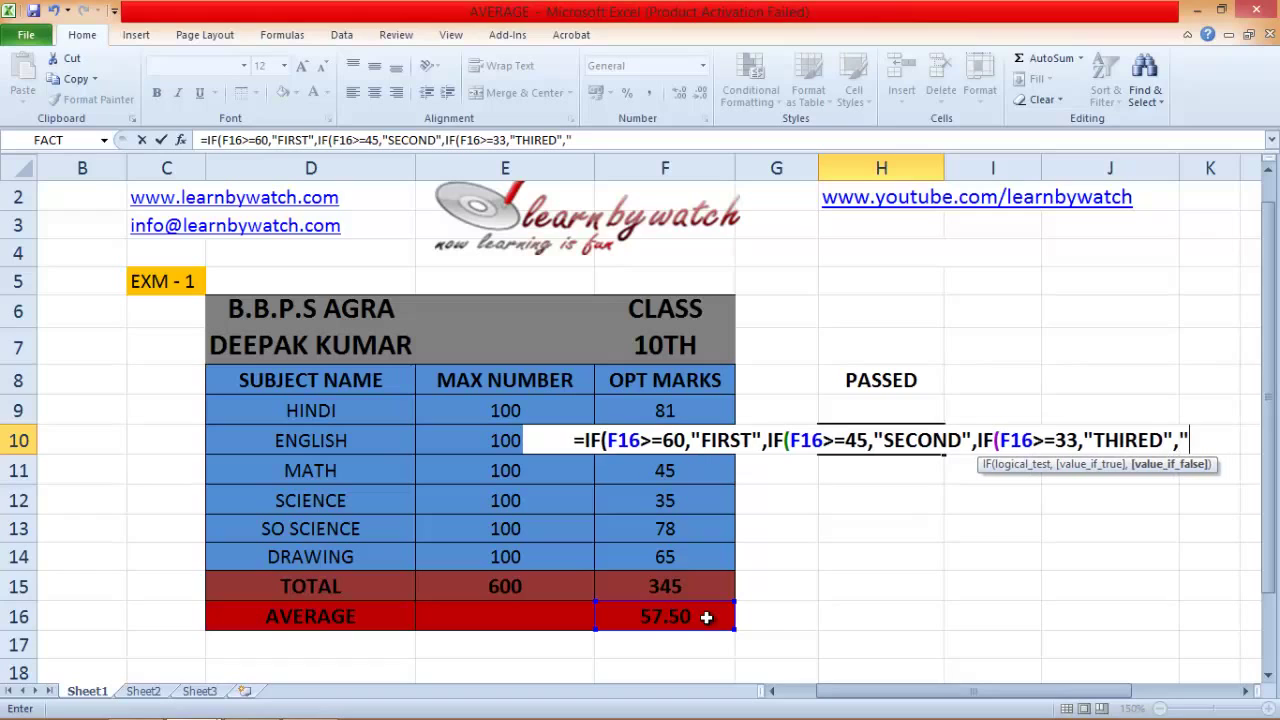
type("FAI")
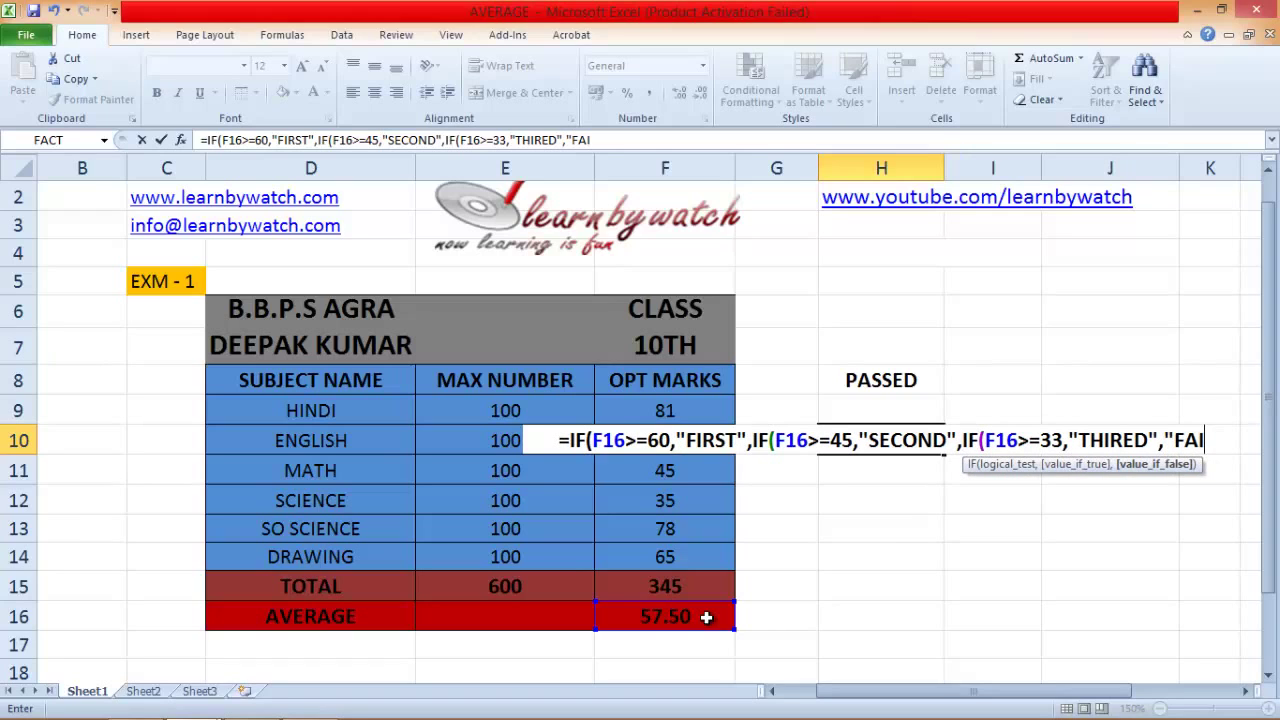
type("L")
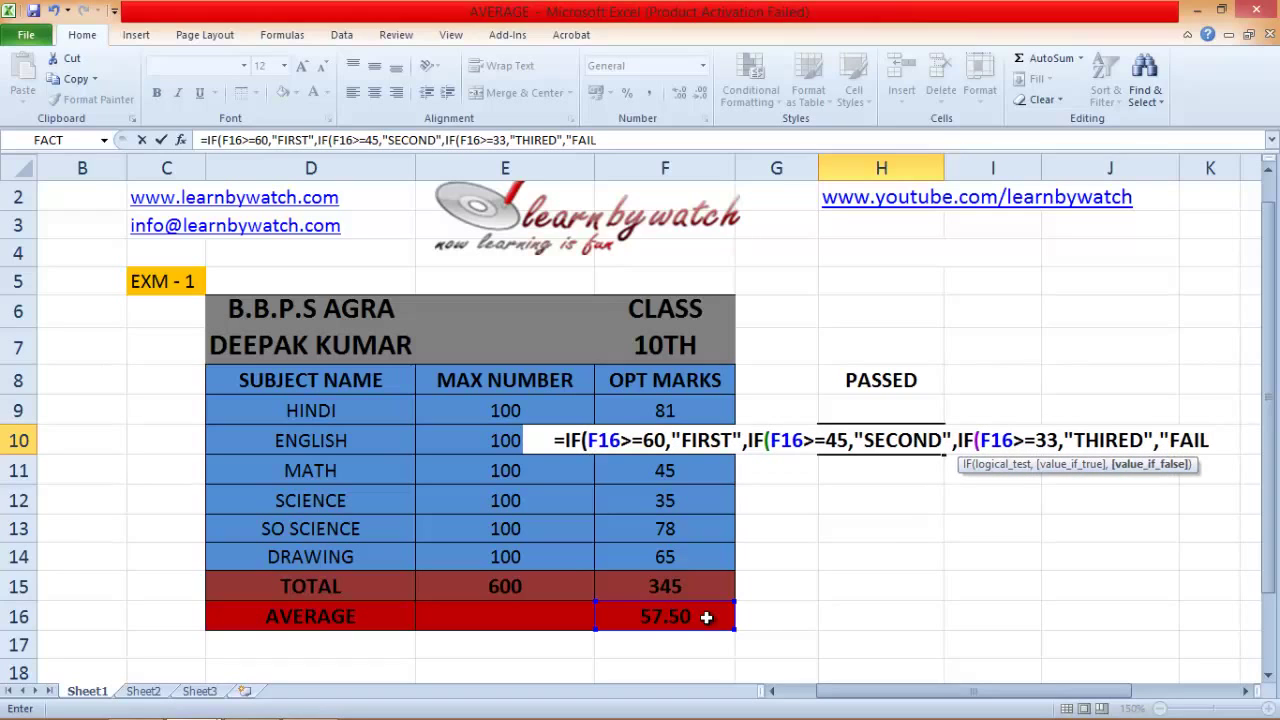
type("\"")
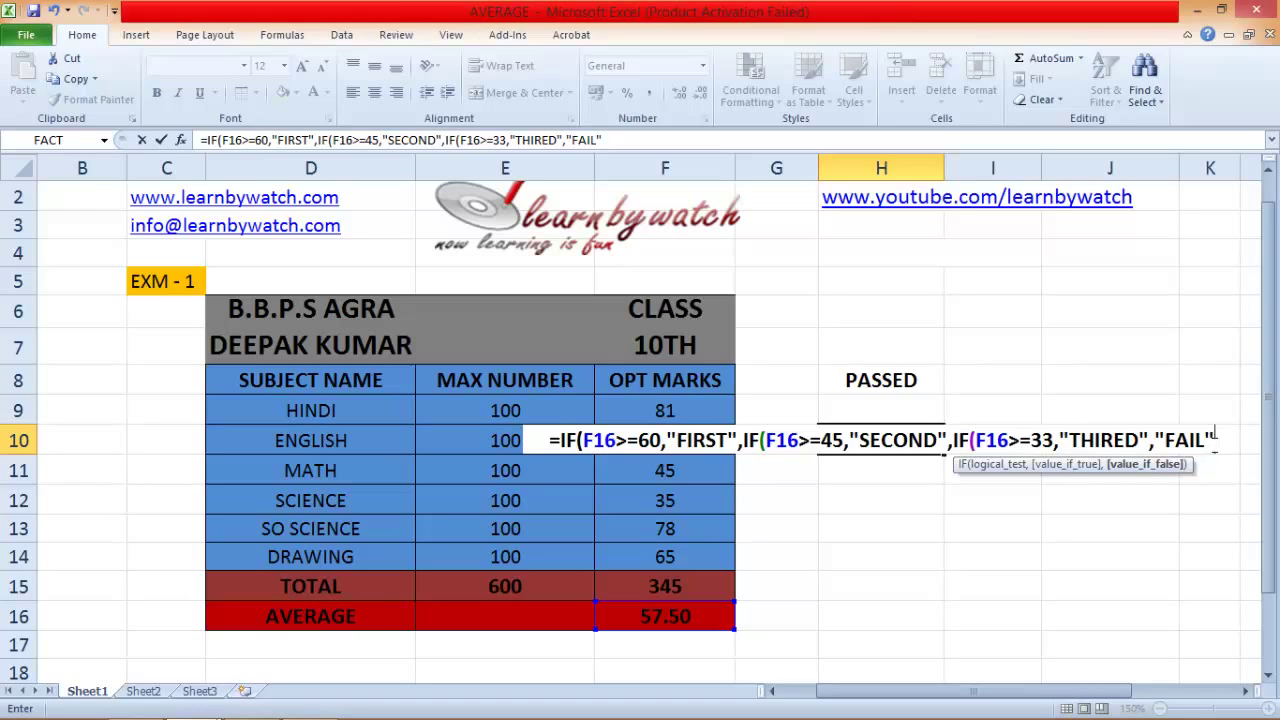
type(")")
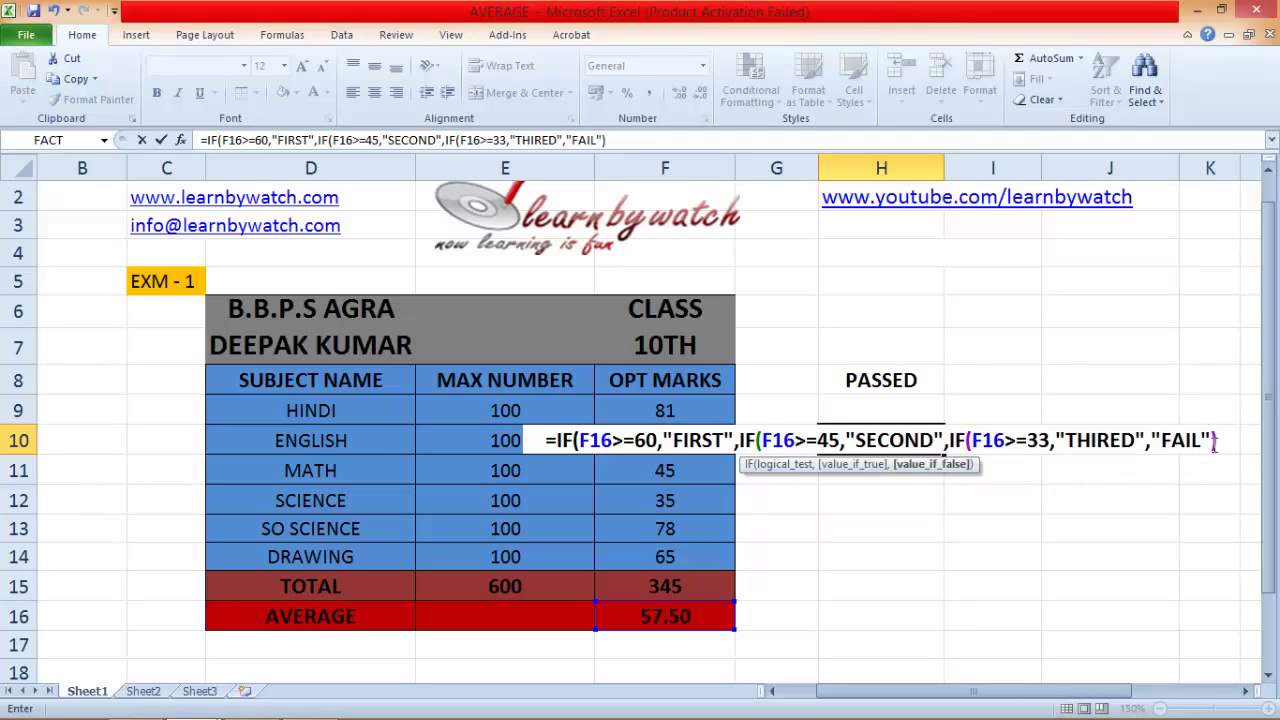
type(")")
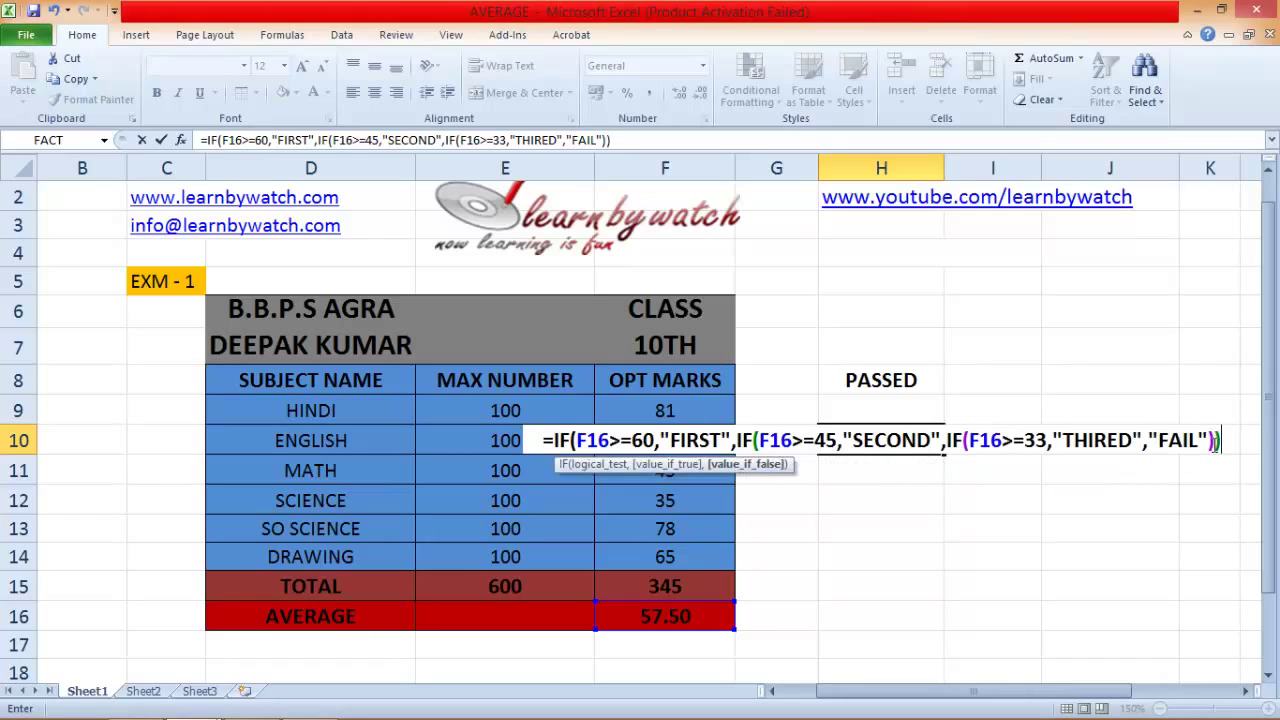
type(")")
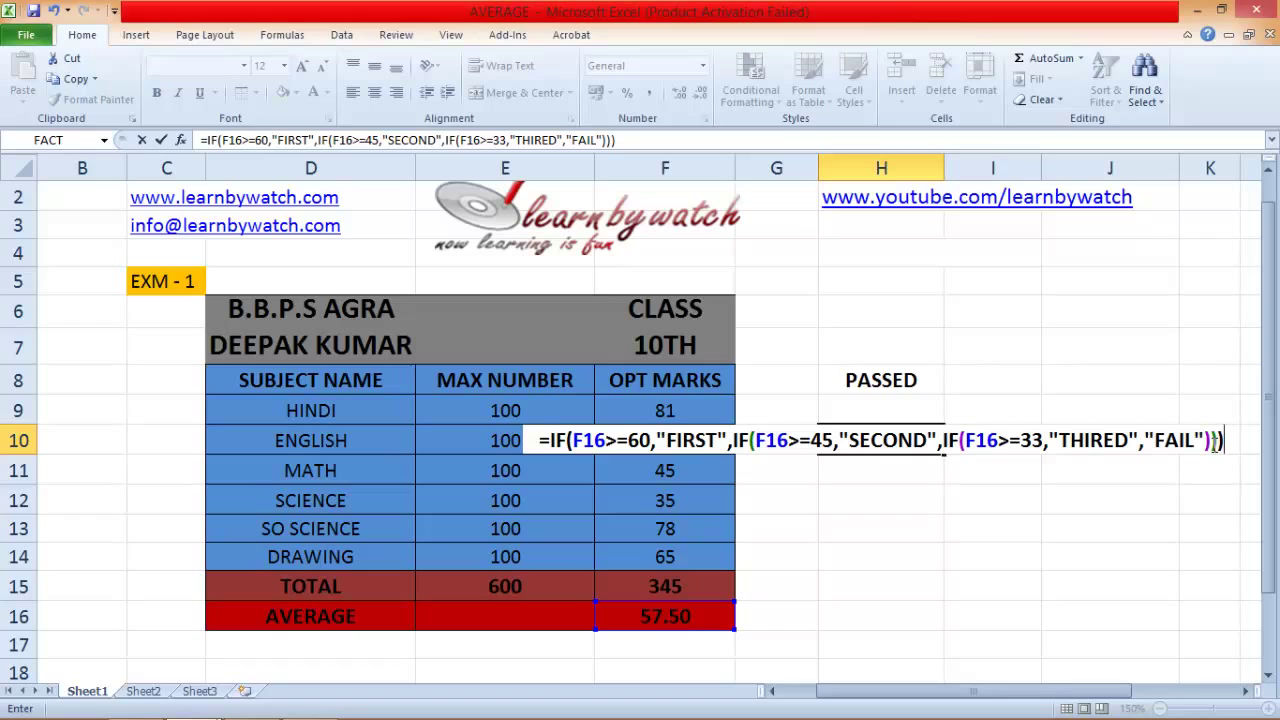
key("Return")
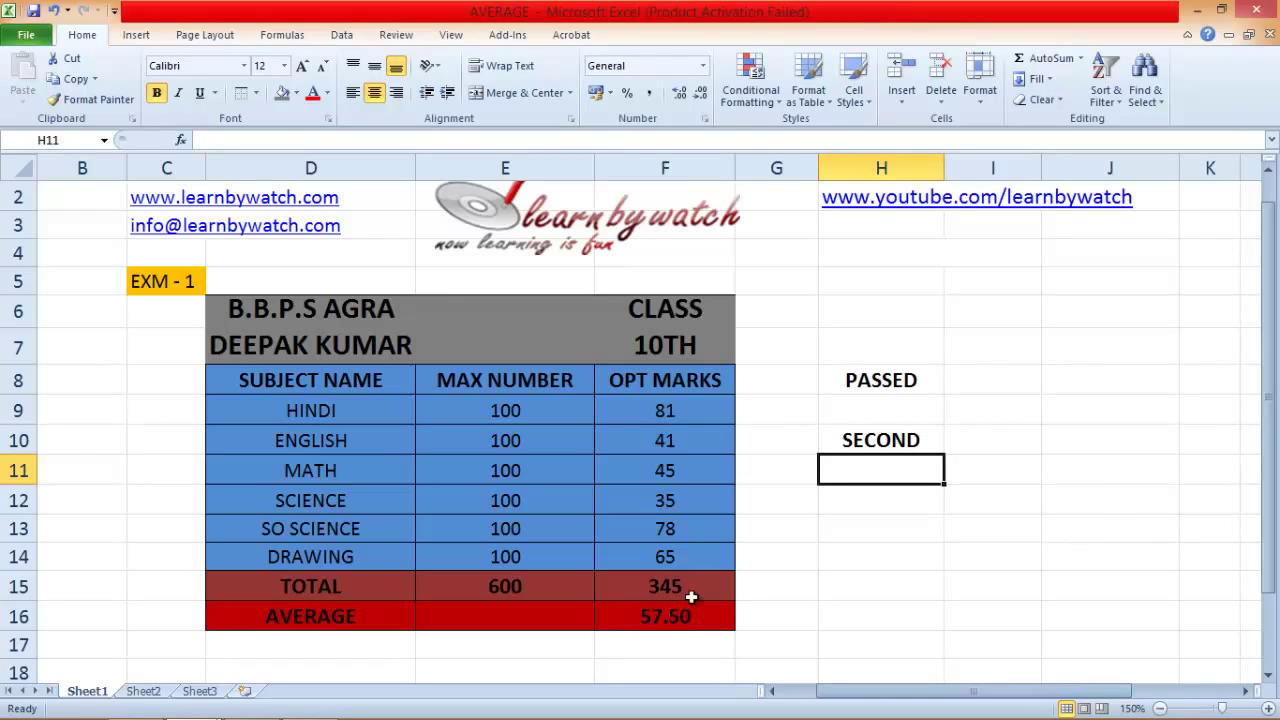
Set the SCIENCE mark in F12 to 70 to test the division formula with a higher average.
left_click(688, 501)
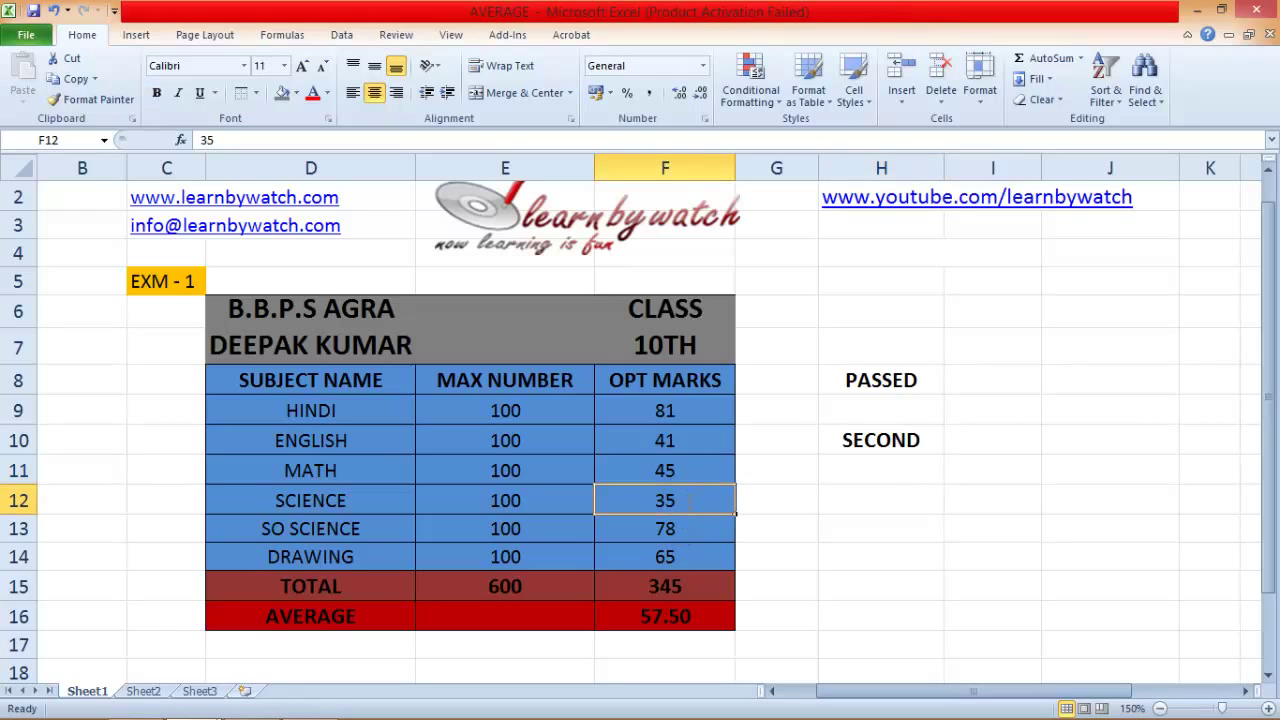
type("70")
key("Return")
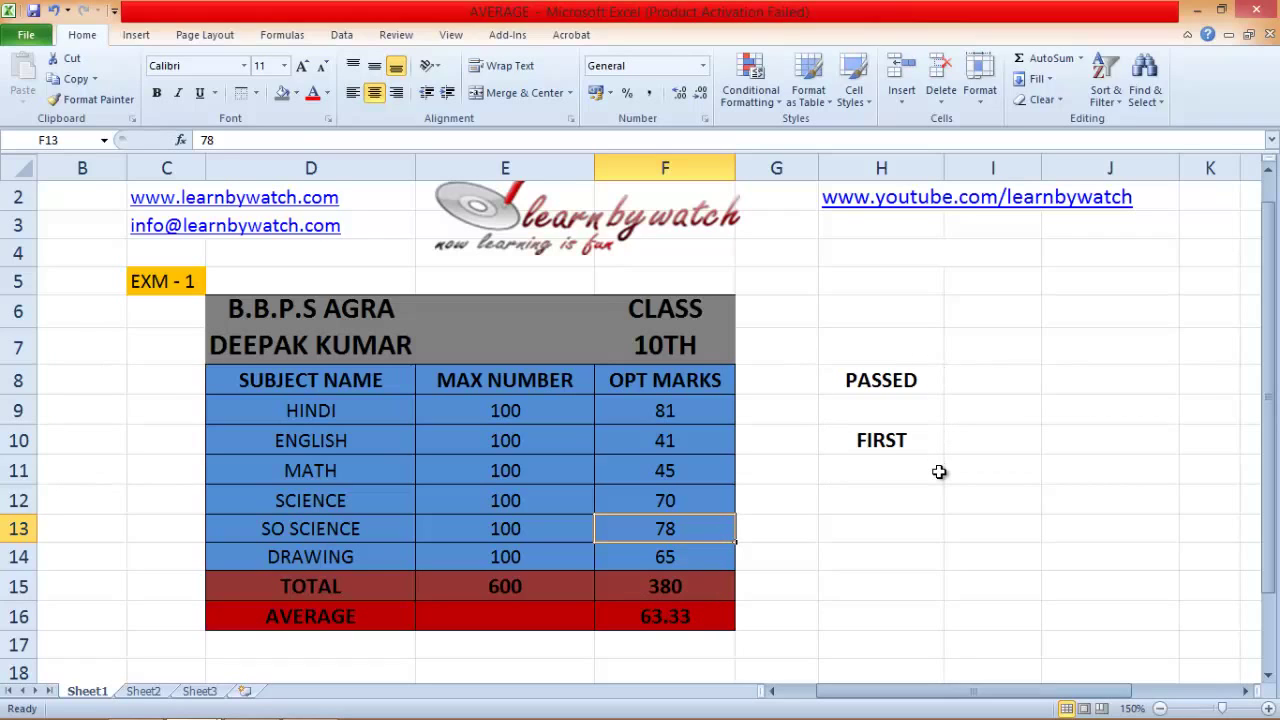
left_click(839, 463)
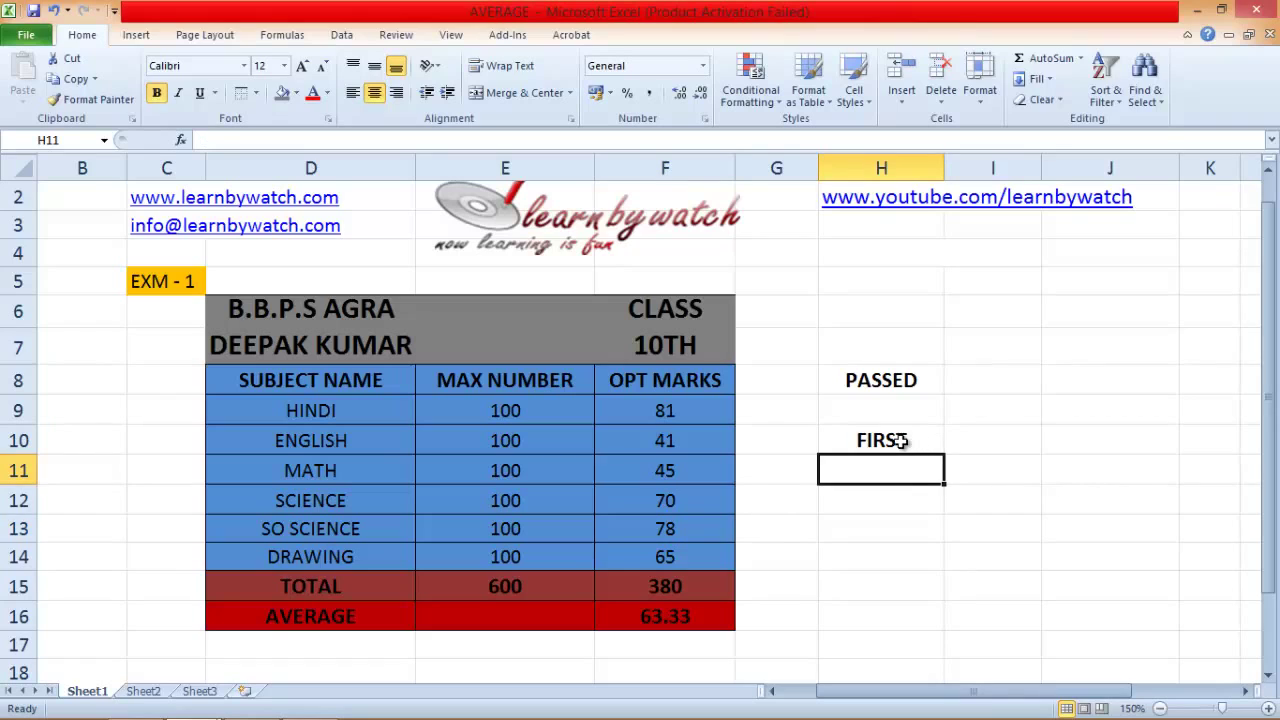